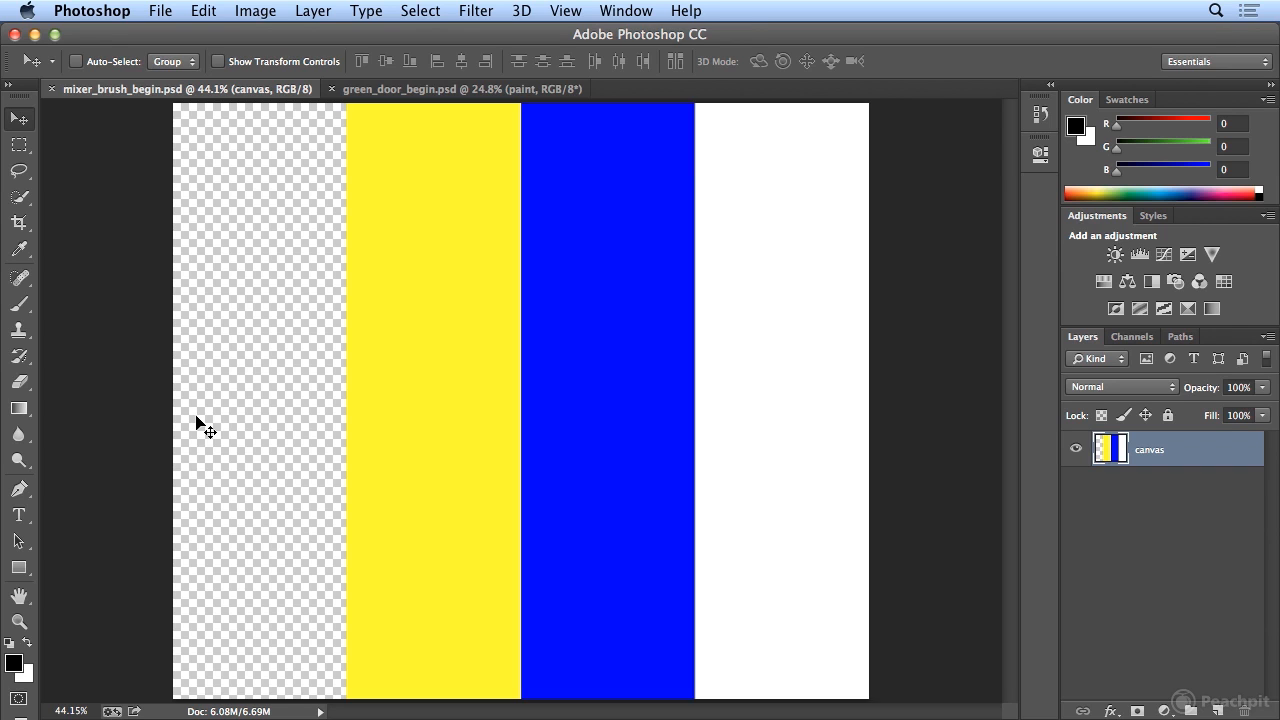
# Activate the Mixer Brush Tool with the fan-shaped bristle brush tip and set its size to 25 px.
pyautogui.click(21, 307)
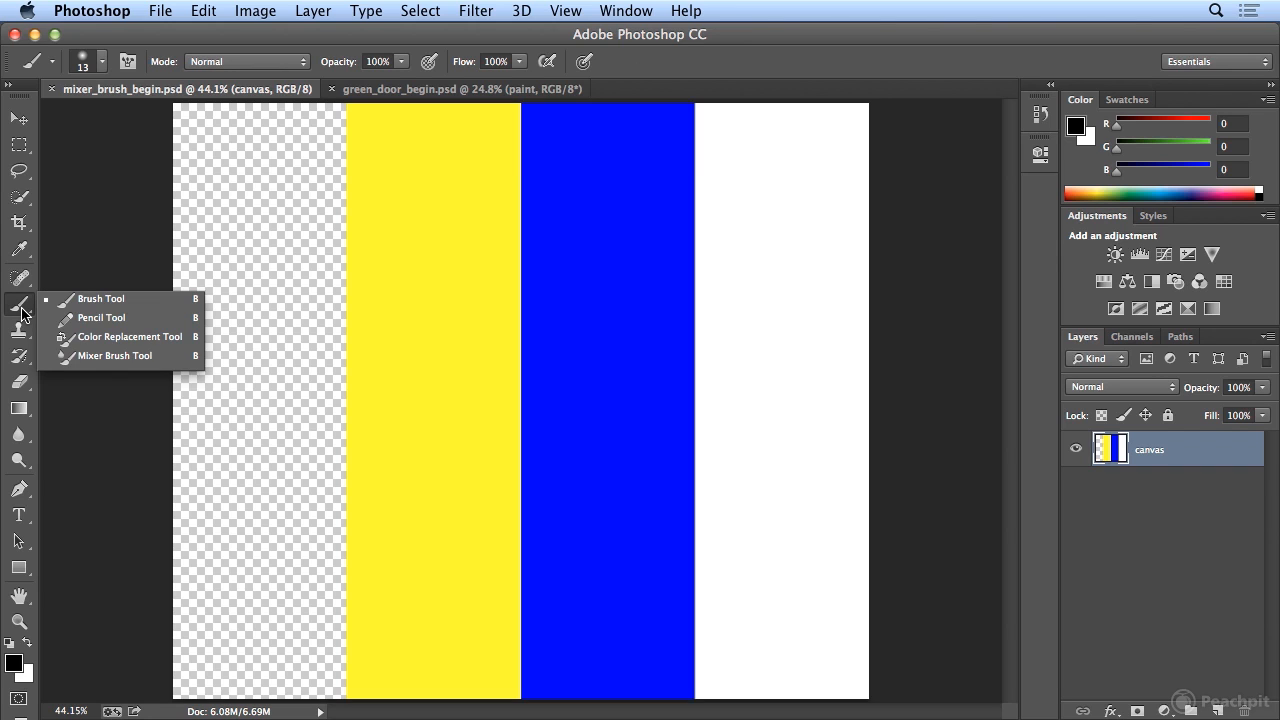
pyautogui.click(95, 370)
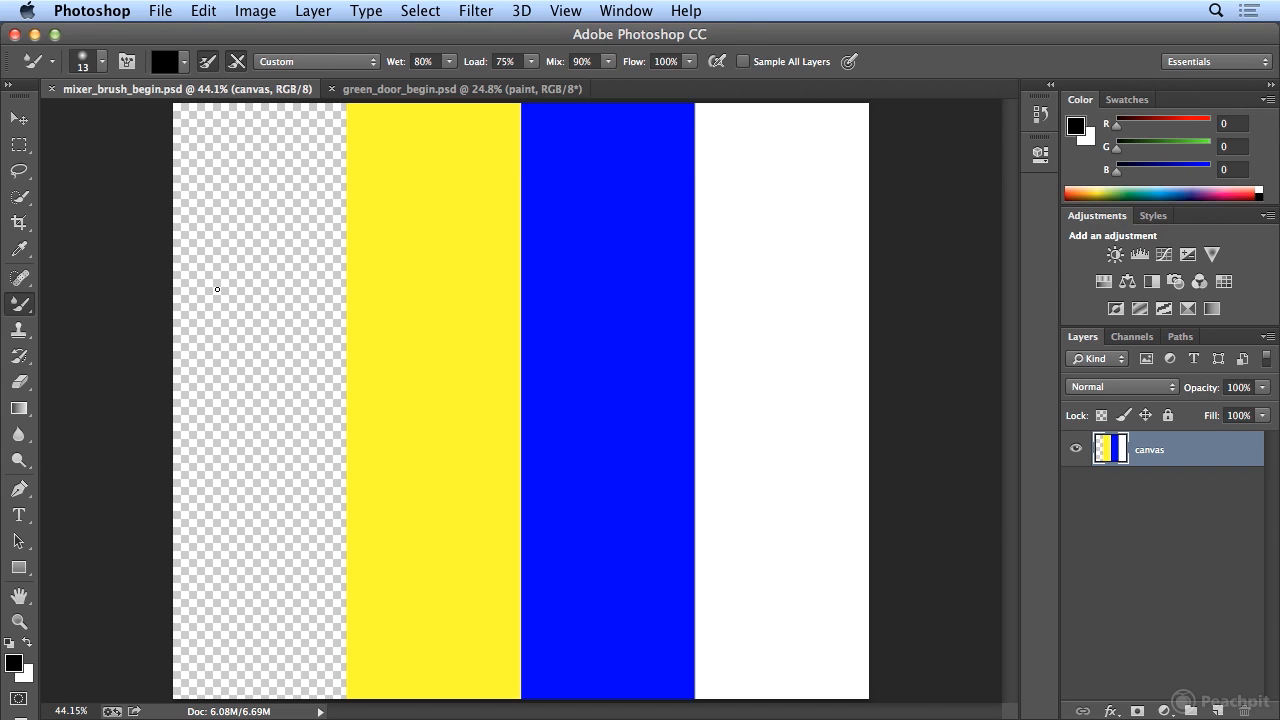
pyautogui.click(102, 62)
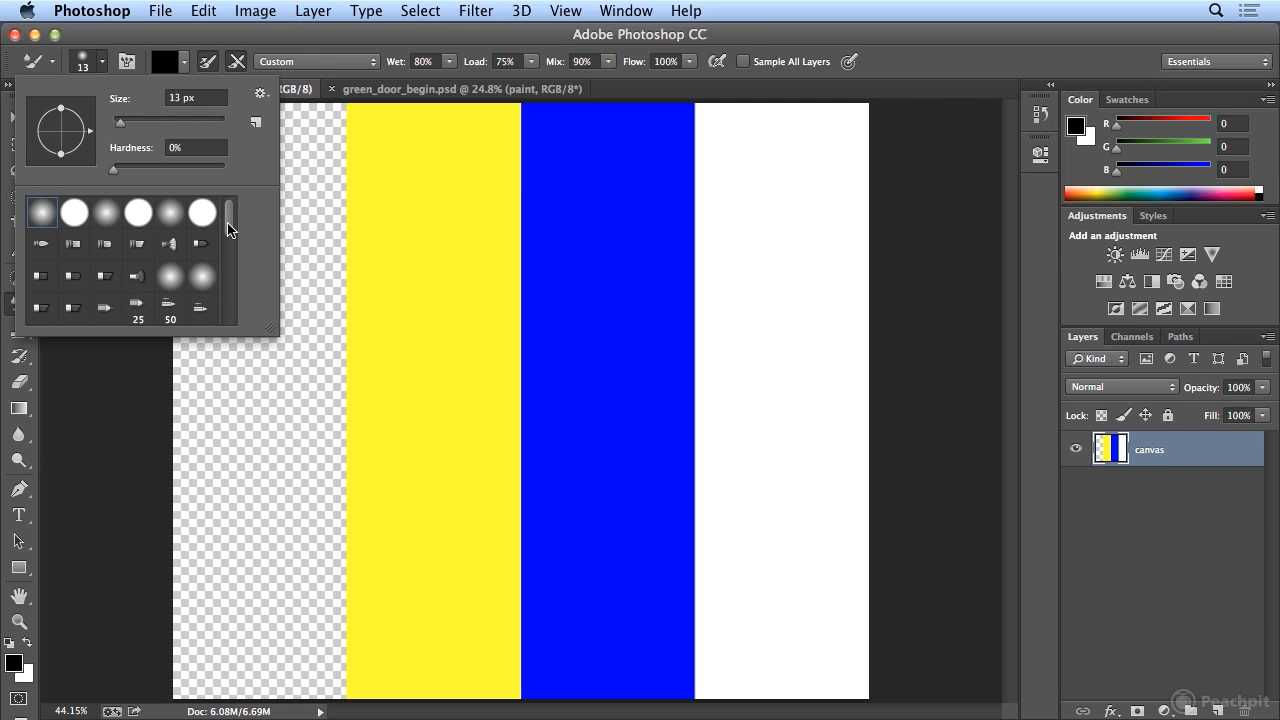
pyautogui.moveTo(230, 224); pyautogui.dragTo(230, 252)
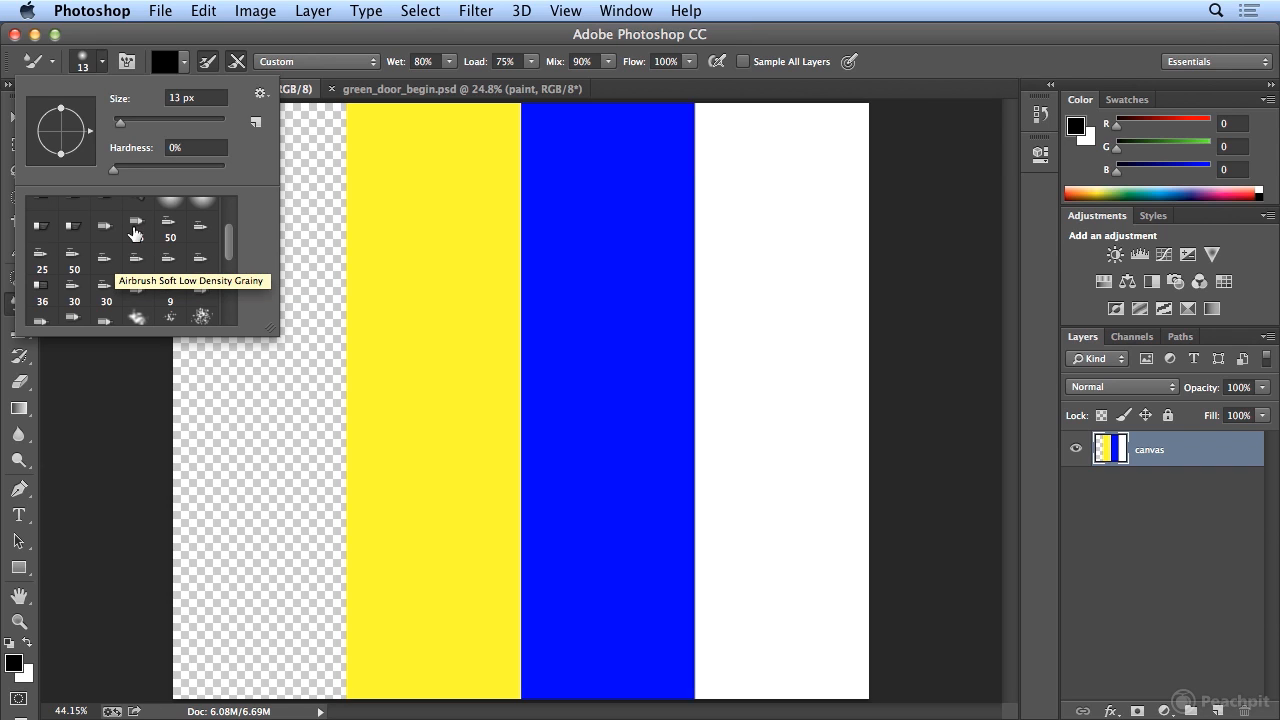
pyautogui.moveTo(230, 245); pyautogui.dragTo(224, 218)
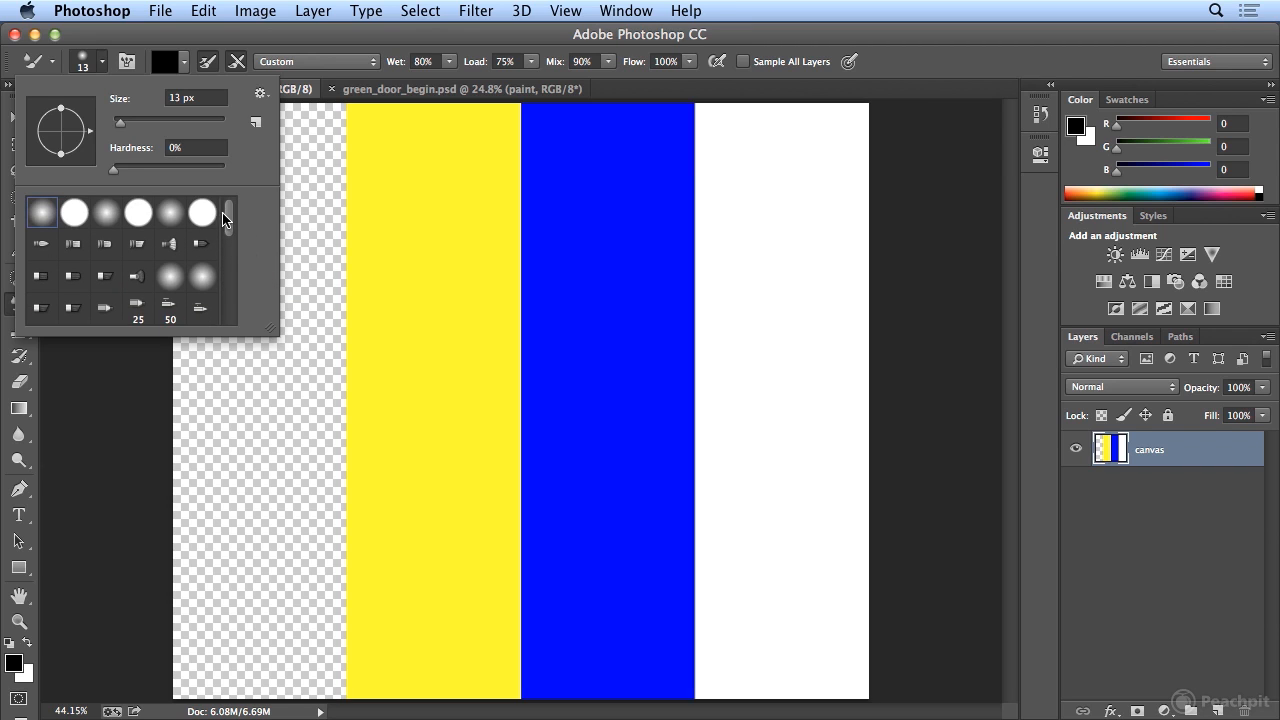
pyautogui.click(146, 281)
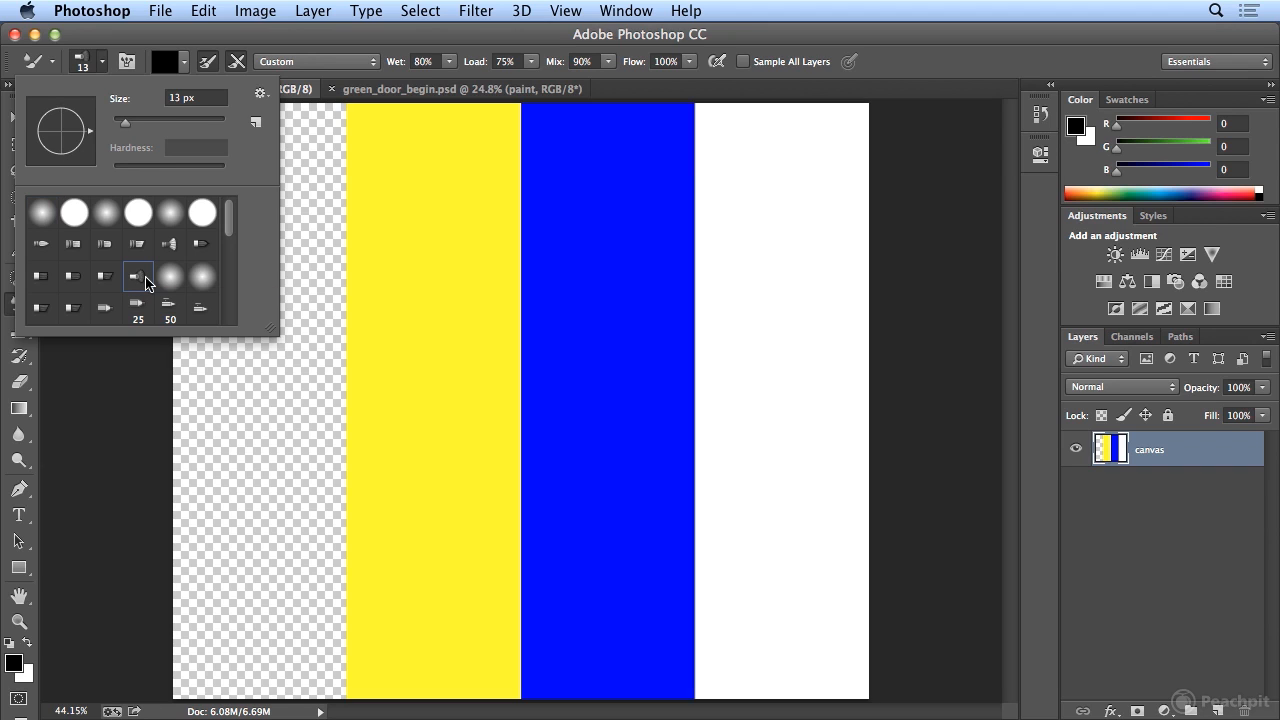
pyautogui.moveTo(126, 122); pyautogui.dragTo(137, 122)
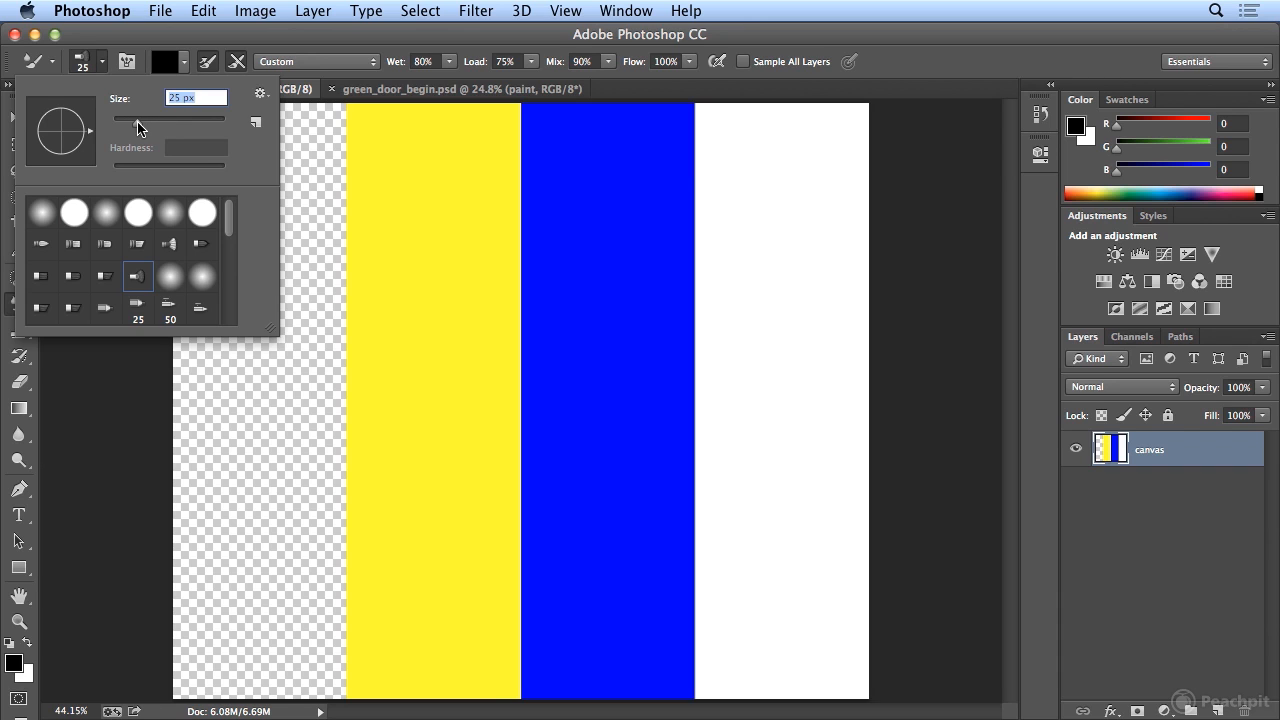
pyautogui.click(912, 66)
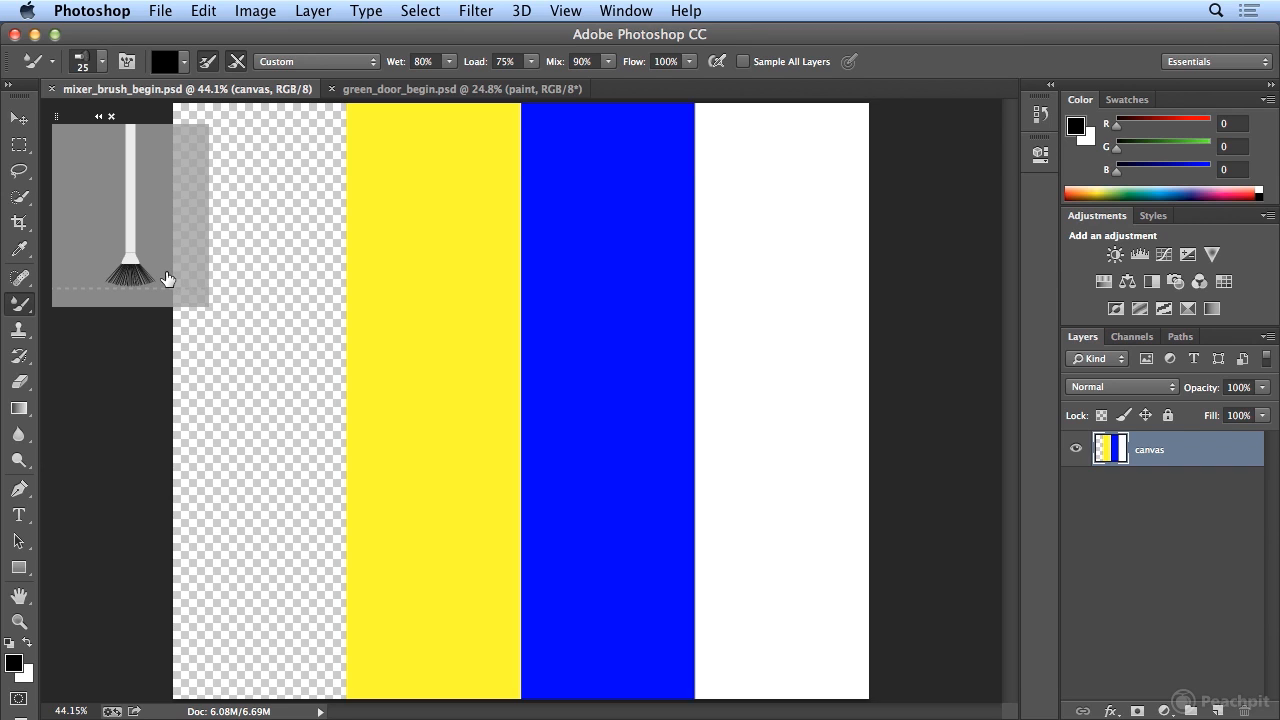
# Choose the Dry blending preset and paint a horizontal stroke in pure red across all the stripes near the canvas top.
pyautogui.click(295, 62)
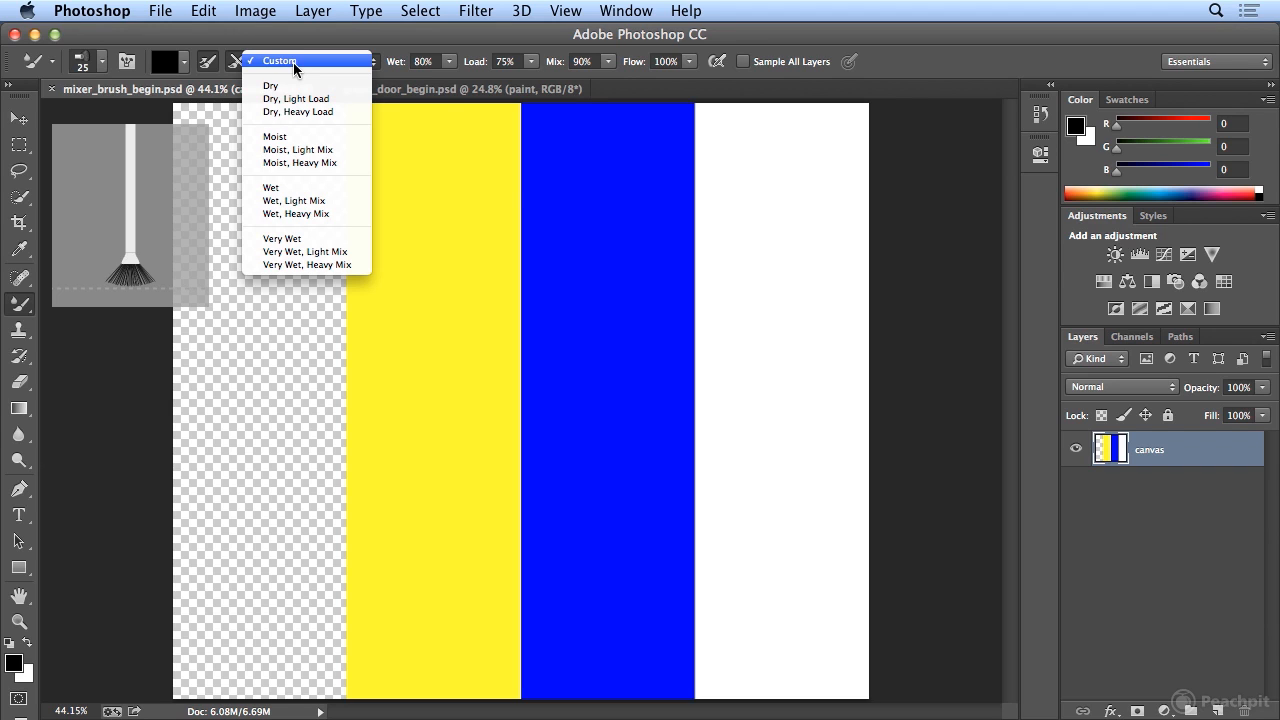
pyautogui.click(290, 86)
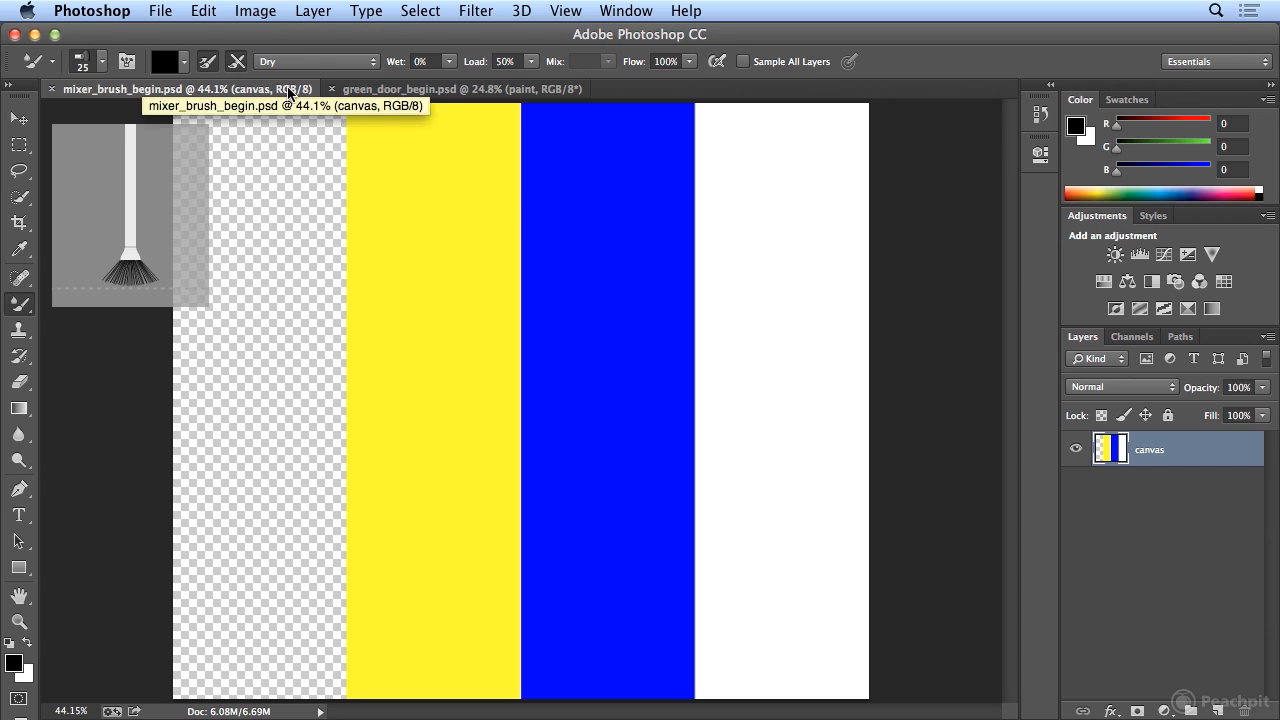
pyautogui.click(1108, 100)
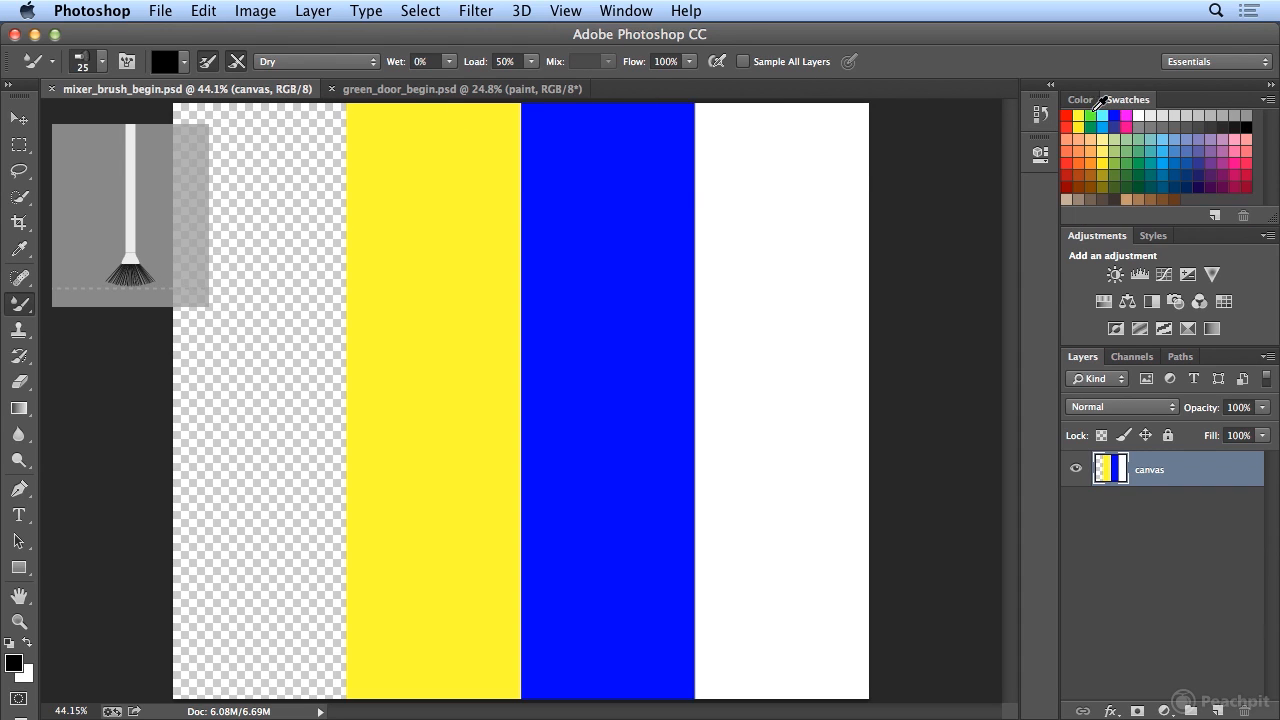
pyautogui.click(1066, 116)
pyautogui.moveTo(253, 150); pyautogui.dragTo(822, 155)
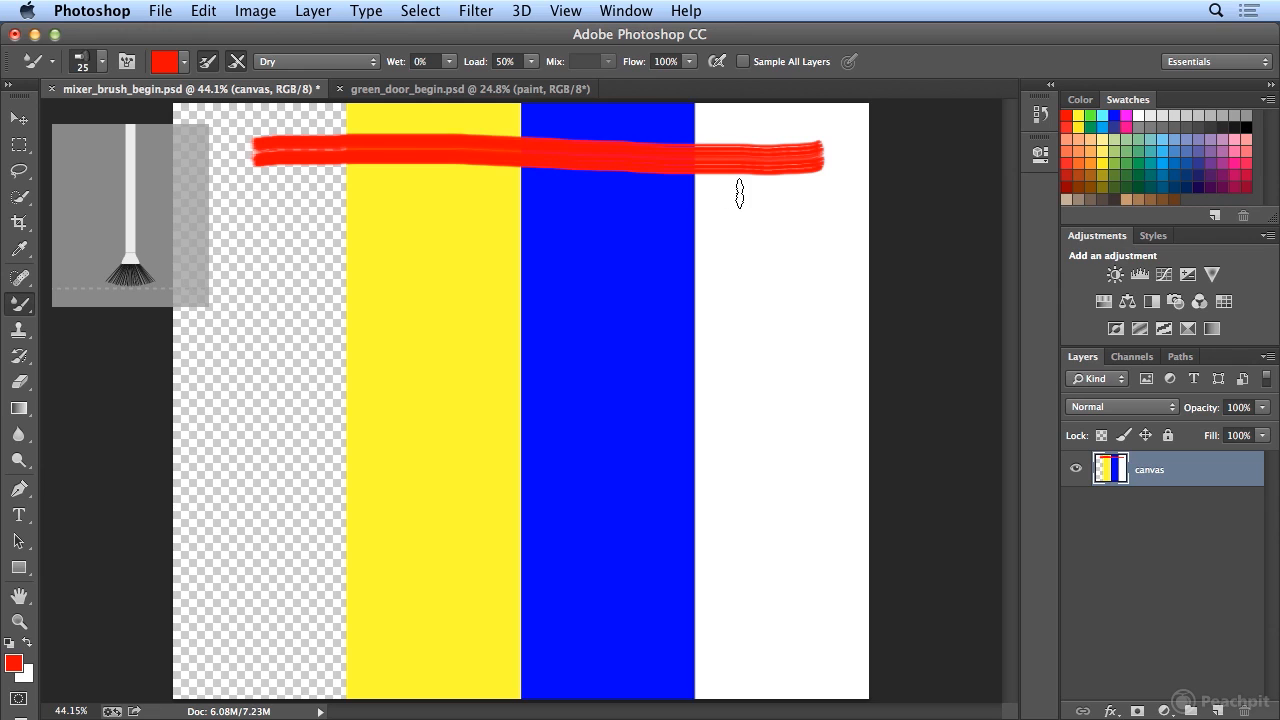
# Paint two more red strokes across the stripes below the first, one with the Moist preset and one with the Wet preset.
pyautogui.click(338, 60)
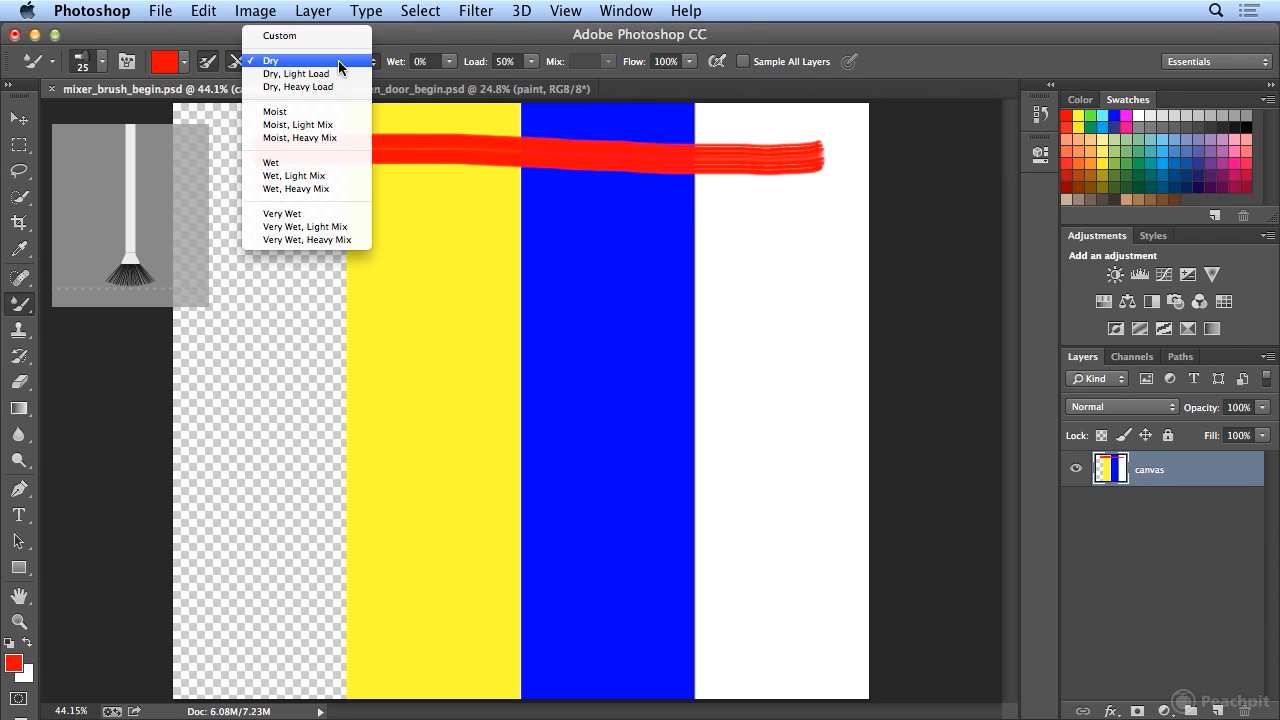
pyautogui.click(330, 115)
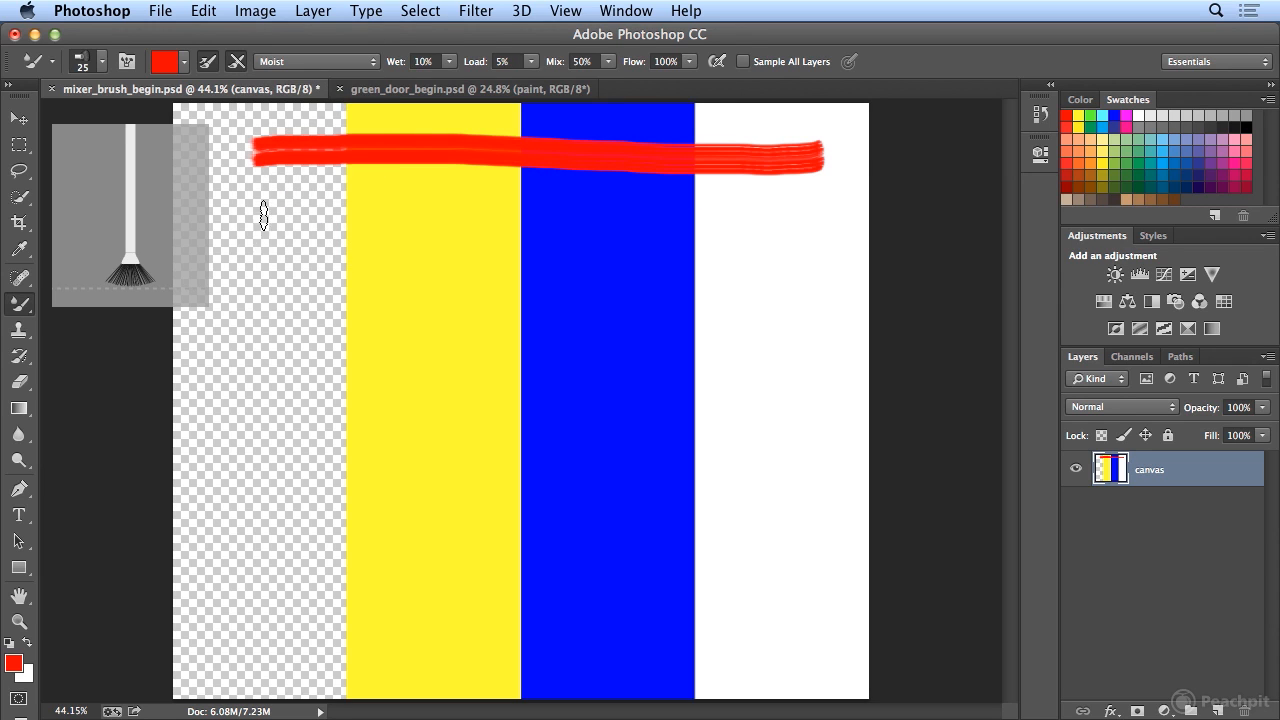
pyautogui.moveTo(258, 213); pyautogui.dragTo(878, 220)
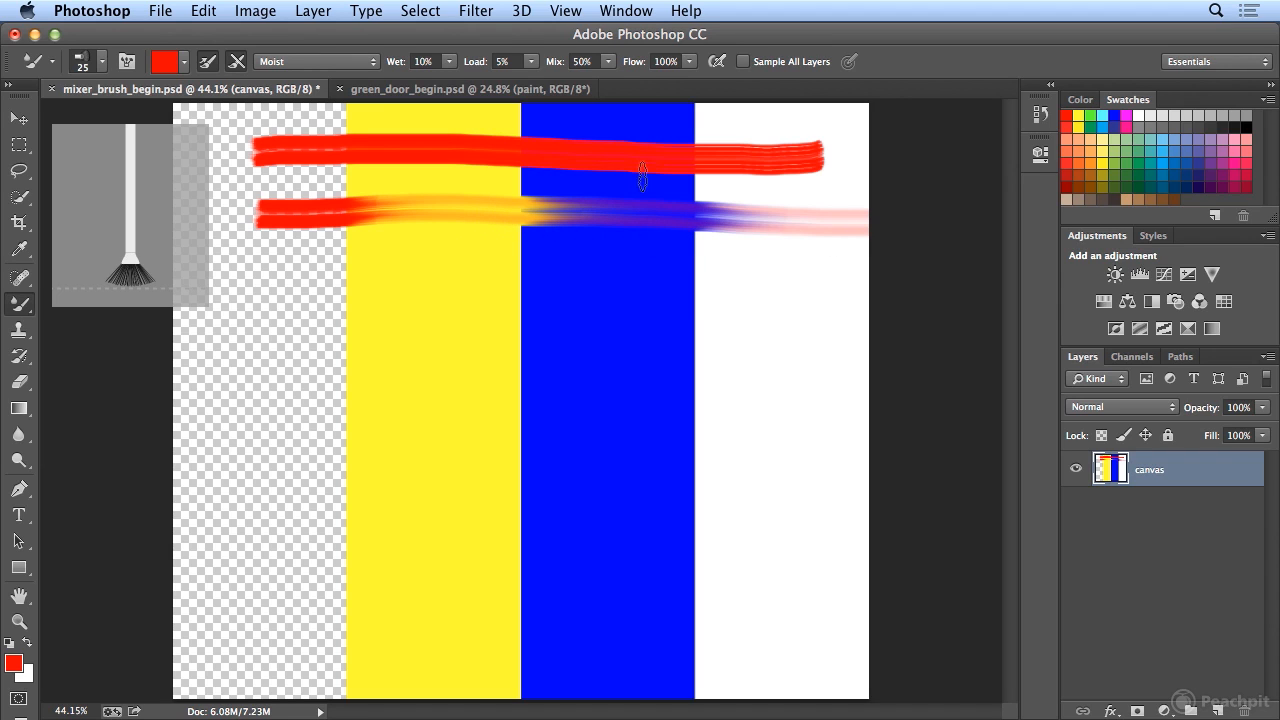
pyautogui.click(370, 62)
pyautogui.click(327, 111)
pyautogui.moveTo(264, 291); pyautogui.dragTo(881, 300)
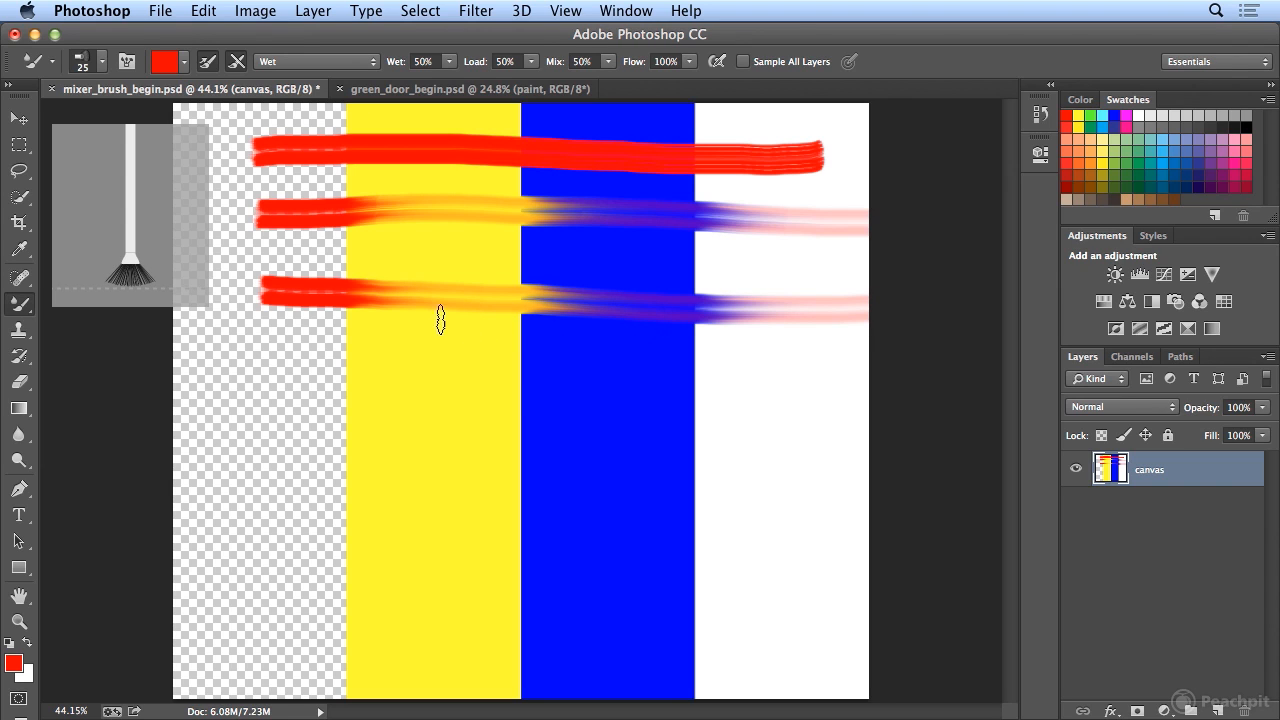
# Choose the Very Wet preset and paint a red stroke across the stripes beneath the Wet one.
pyautogui.click(318, 61)
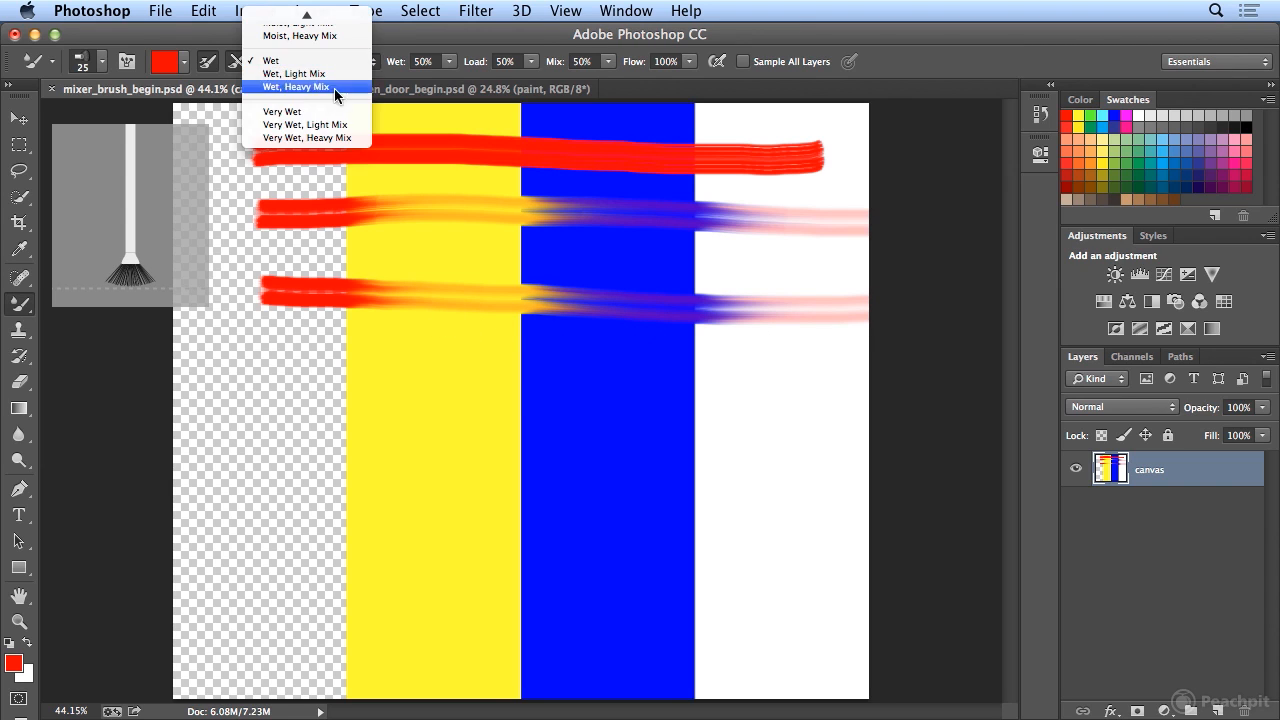
pyautogui.click(331, 111)
pyautogui.moveTo(271, 388); pyautogui.dragTo(903, 392)
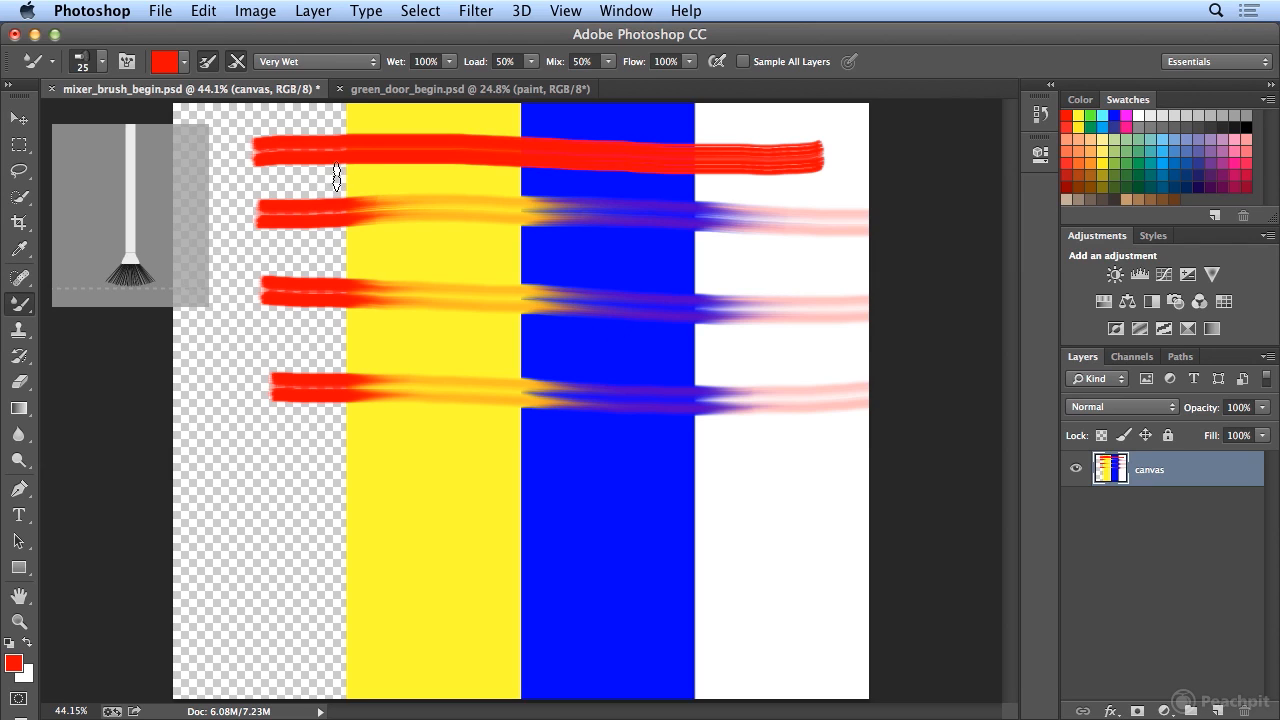
# Paint one stroke across the stripes with brush loading after each stroke disabled, and another below it with loading re-enabled.
pyautogui.click(208, 63)
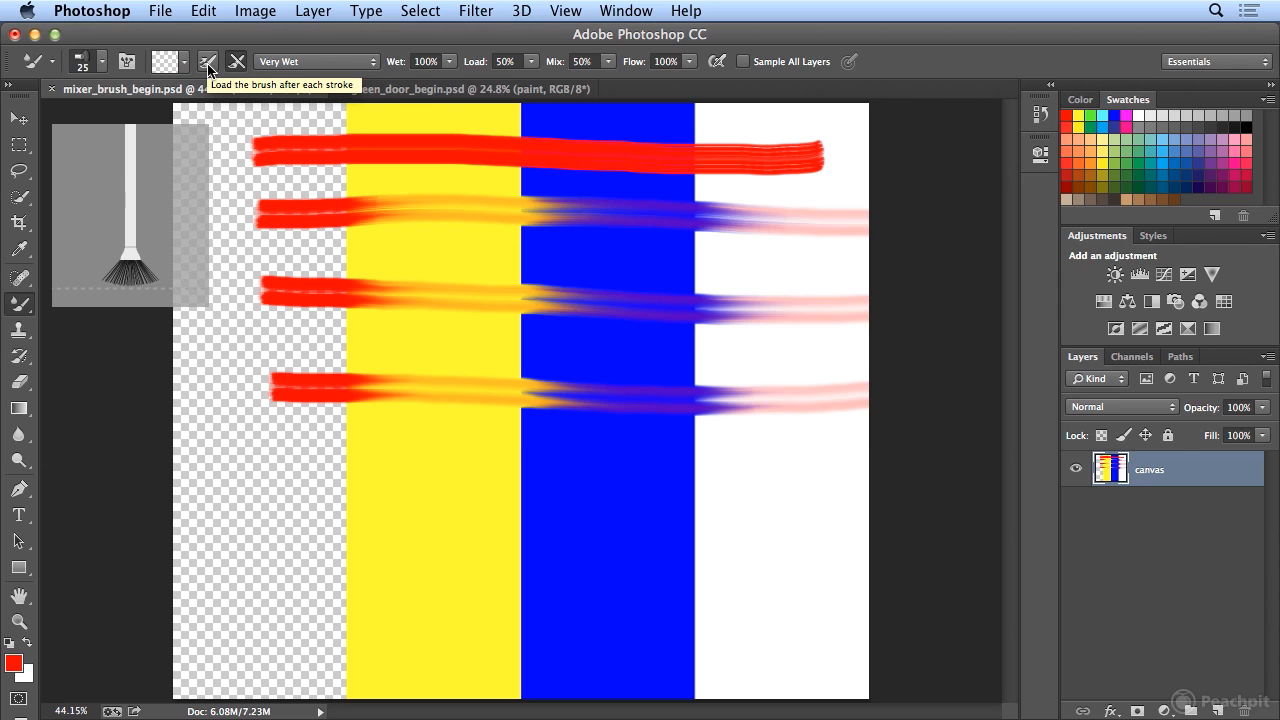
pyautogui.moveTo(271, 474); pyautogui.dragTo(866, 462)
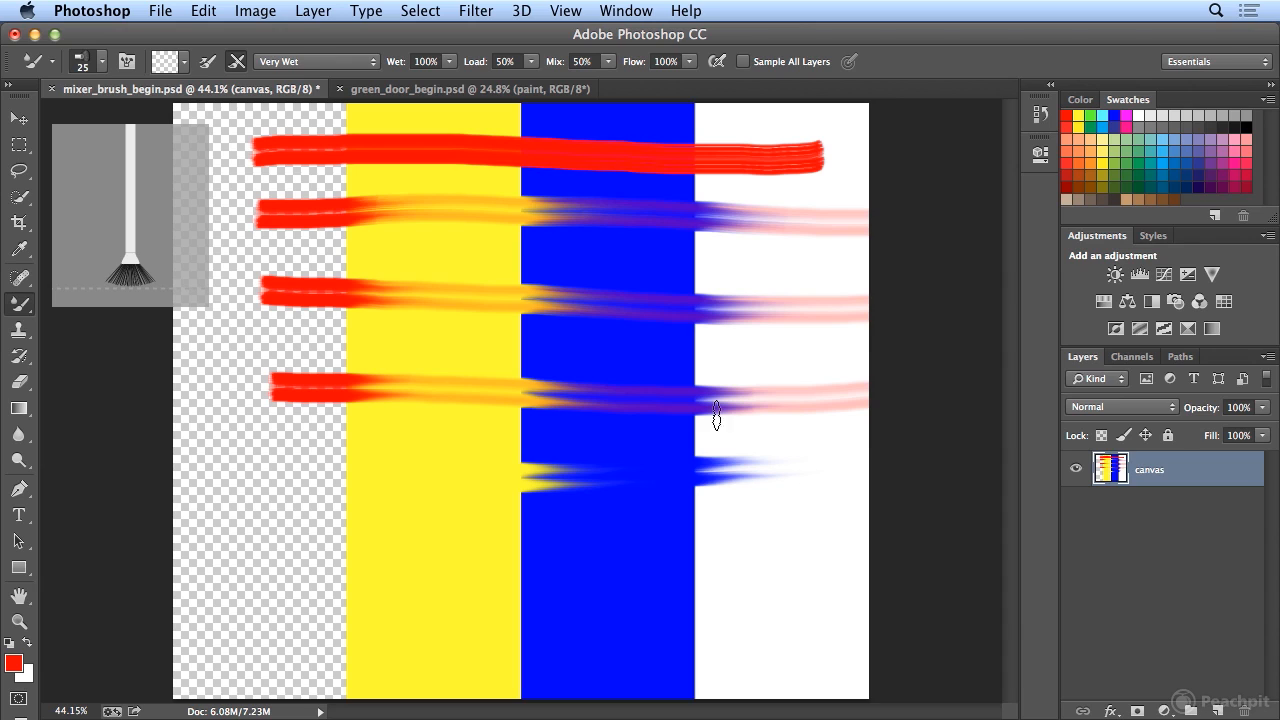
pyautogui.click(205, 63)
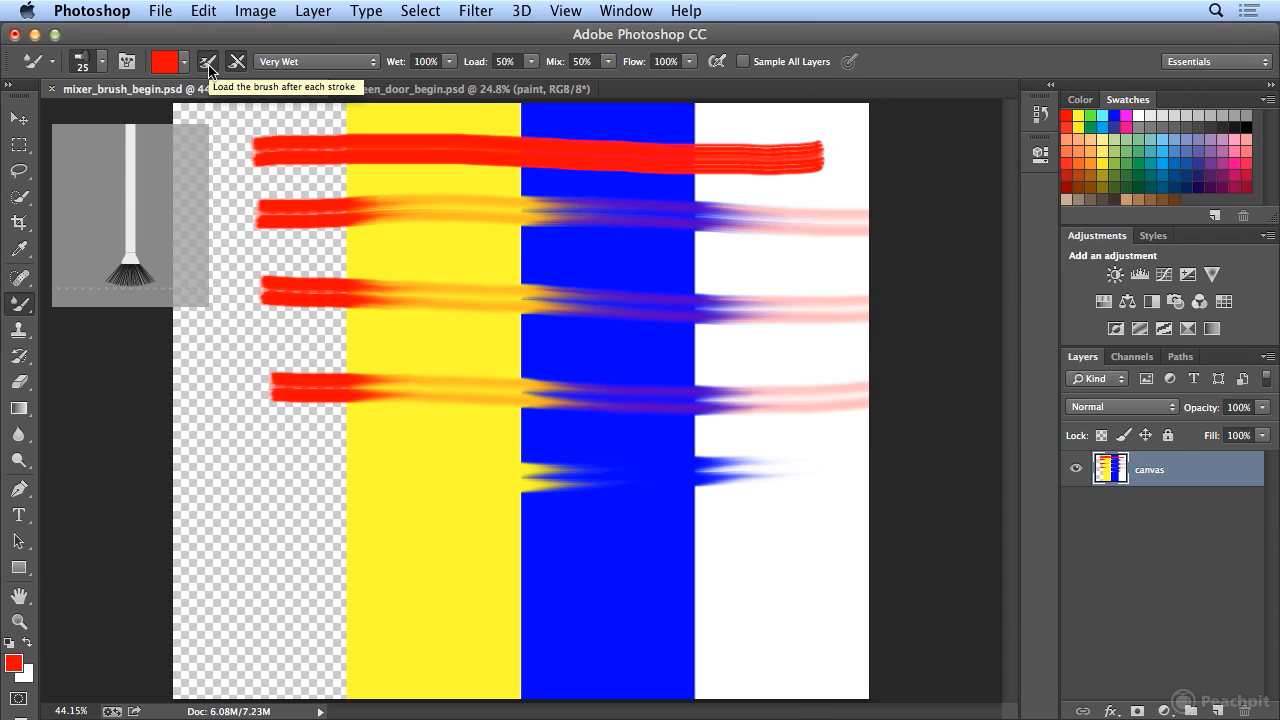
pyautogui.moveTo(289, 528); pyautogui.dragTo(908, 540)
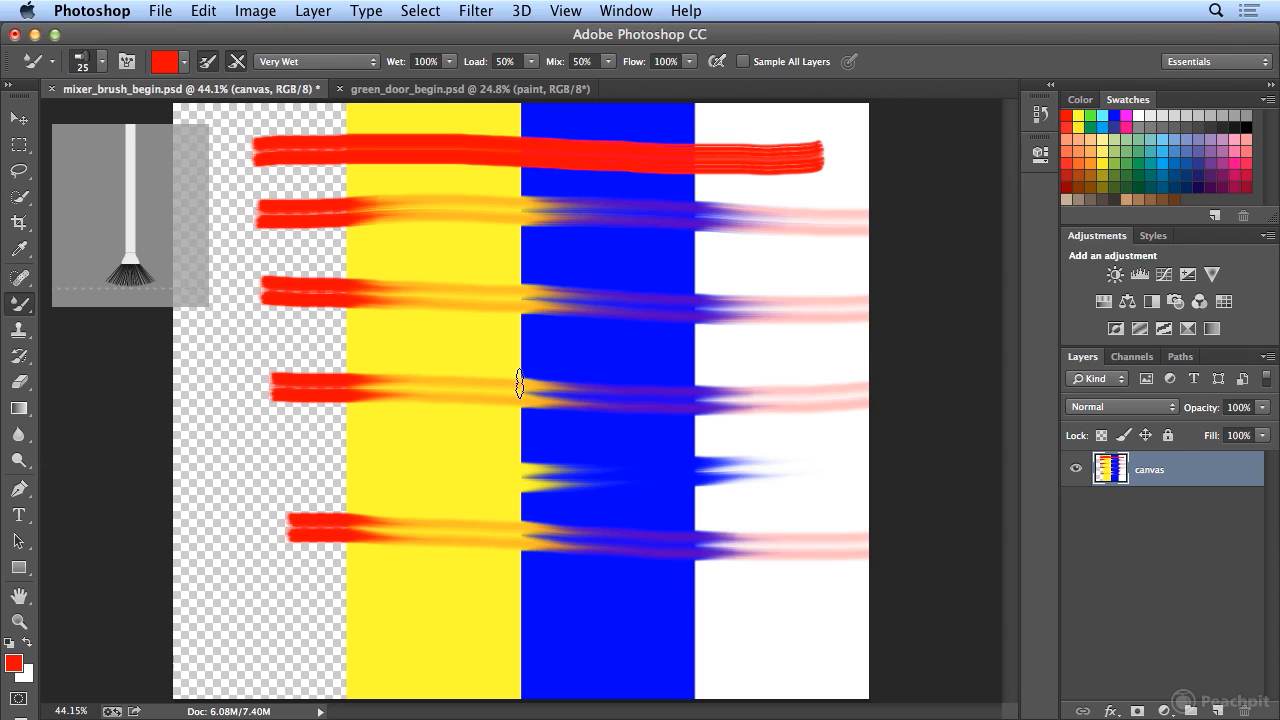
# Disable cleaning the brush after each stroke and paint two Very Wet strokes across the stripes near the canvas bottom.
pyautogui.click(236, 62)
pyautogui.moveTo(290, 595)
pyautogui.mouseDown()
pyautogui.moveTo(502, 586)
pyautogui.moveTo(894, 600)
pyautogui.mouseUp()
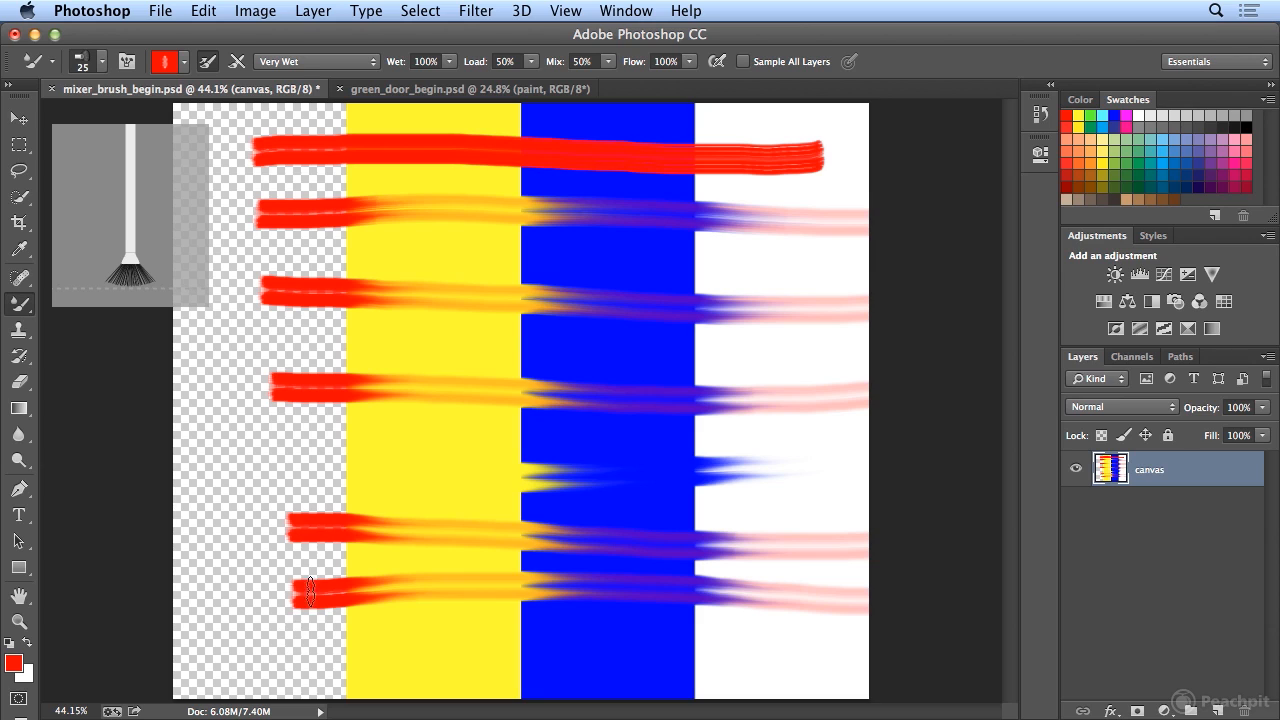
pyautogui.moveTo(286, 643)
pyautogui.mouseDown()
pyautogui.moveTo(571, 655)
pyautogui.moveTo(908, 617)
pyautogui.mouseUp()
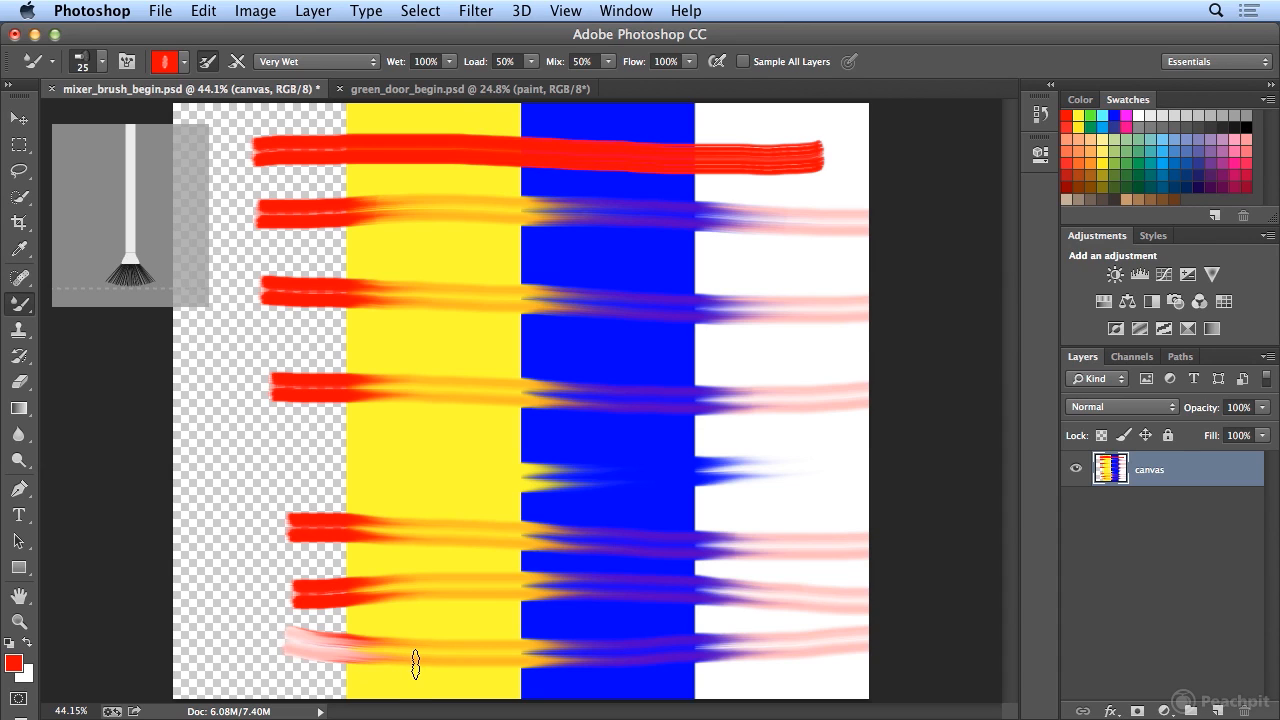
pyautogui.click(338, 61)
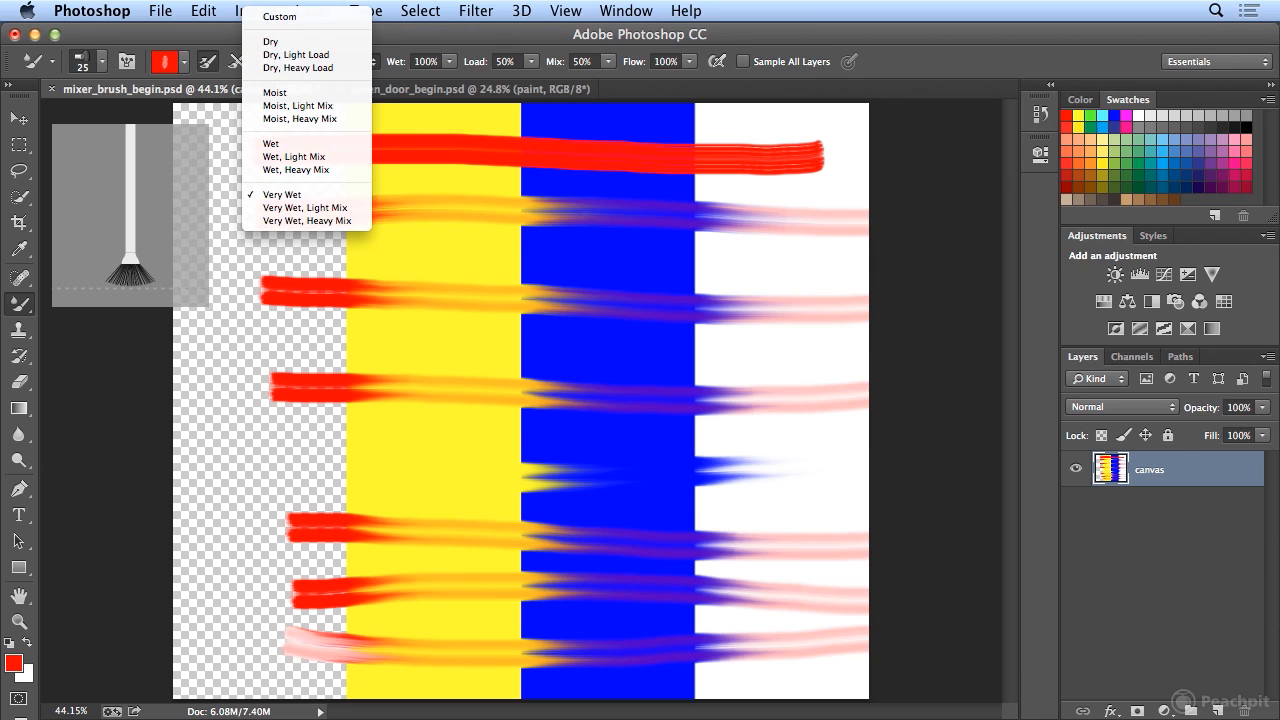
pyautogui.click(427, 33)
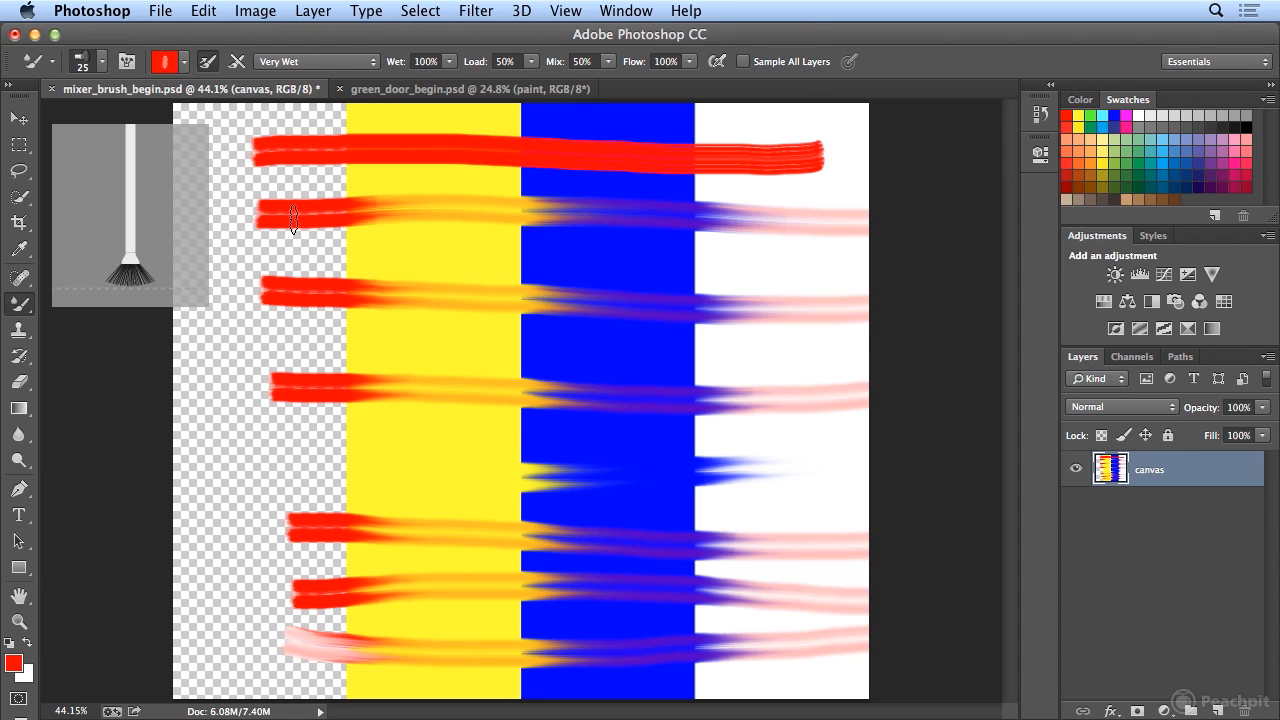
# Switch to the green_door_begin.psd document with Sample All Layers enabled and hide the side panels.
pyautogui.click(450, 90)
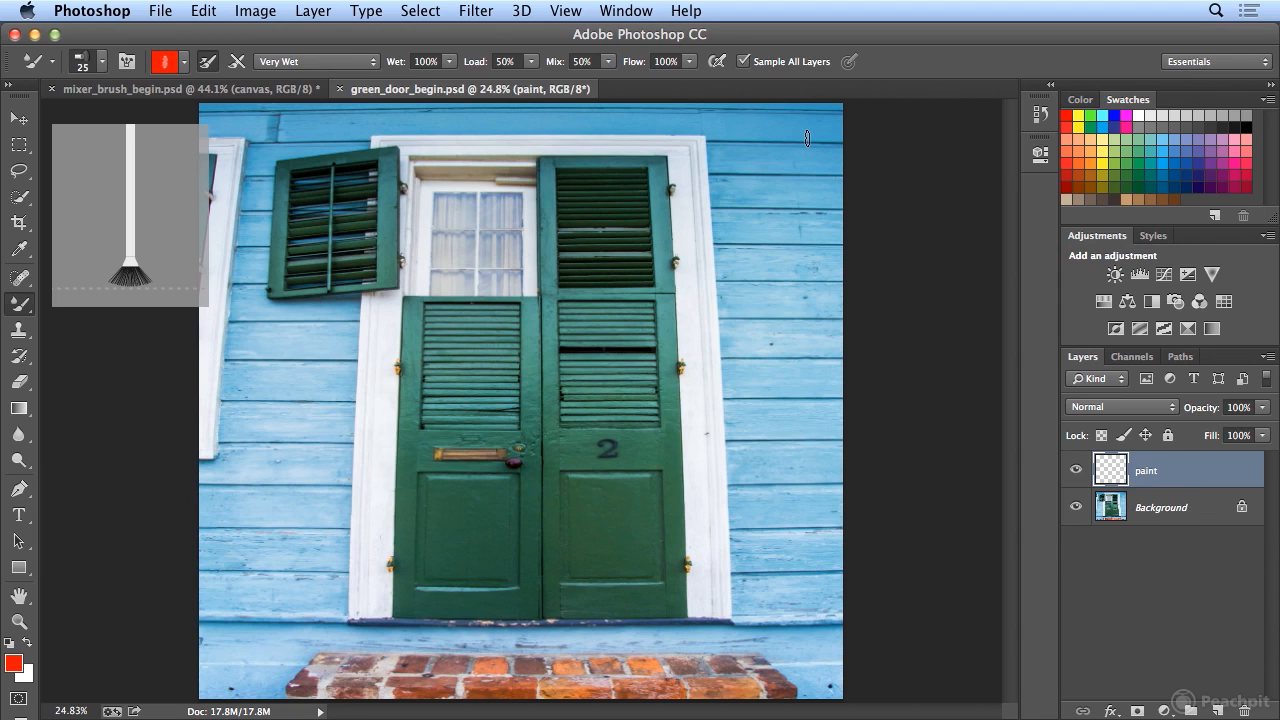
pyautogui.hotkey('shift', 'Tab')
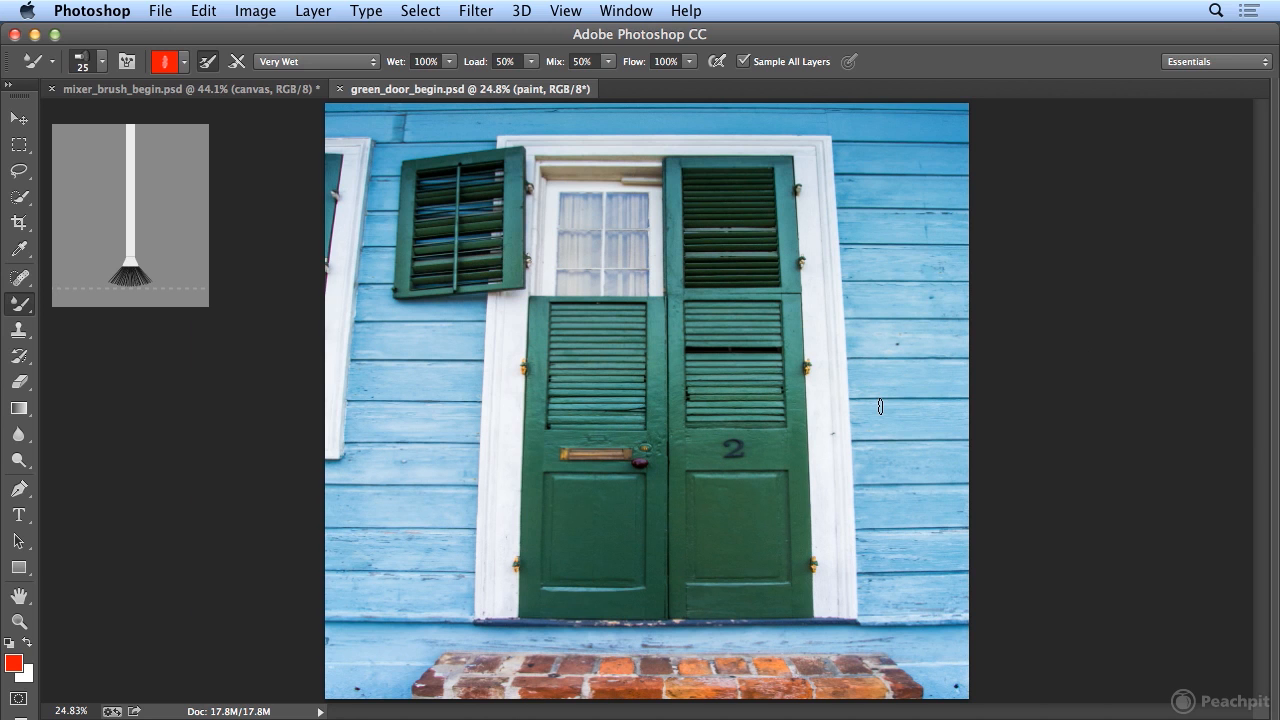
pyautogui.press('super+equal')
pyautogui.press('super+equal')
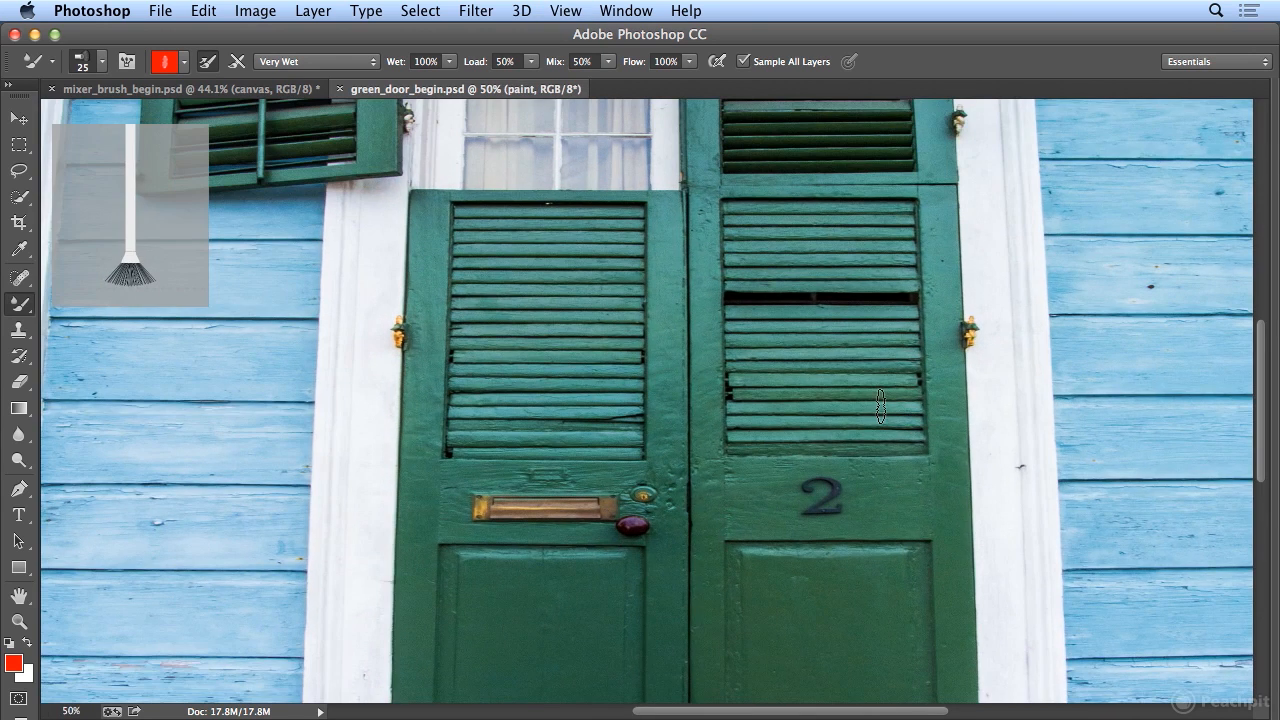
pyautogui.scroll(5, 882, 367)
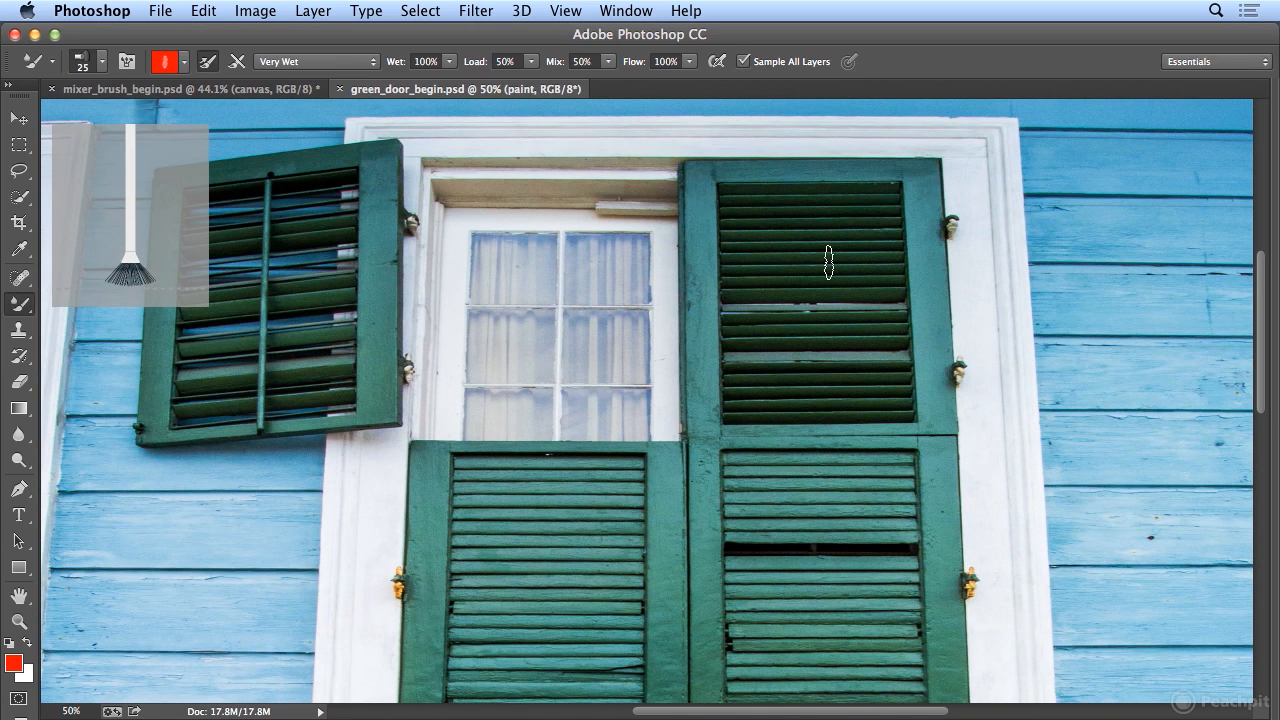
# Sample the louvers of the door's upper-right shutter and paint horizontal strokes along its upper and middle slats, redoing the second stroke.
pyautogui.keyDown('alt'); pyautogui.click(728, 199); pyautogui.keyUp('alt')
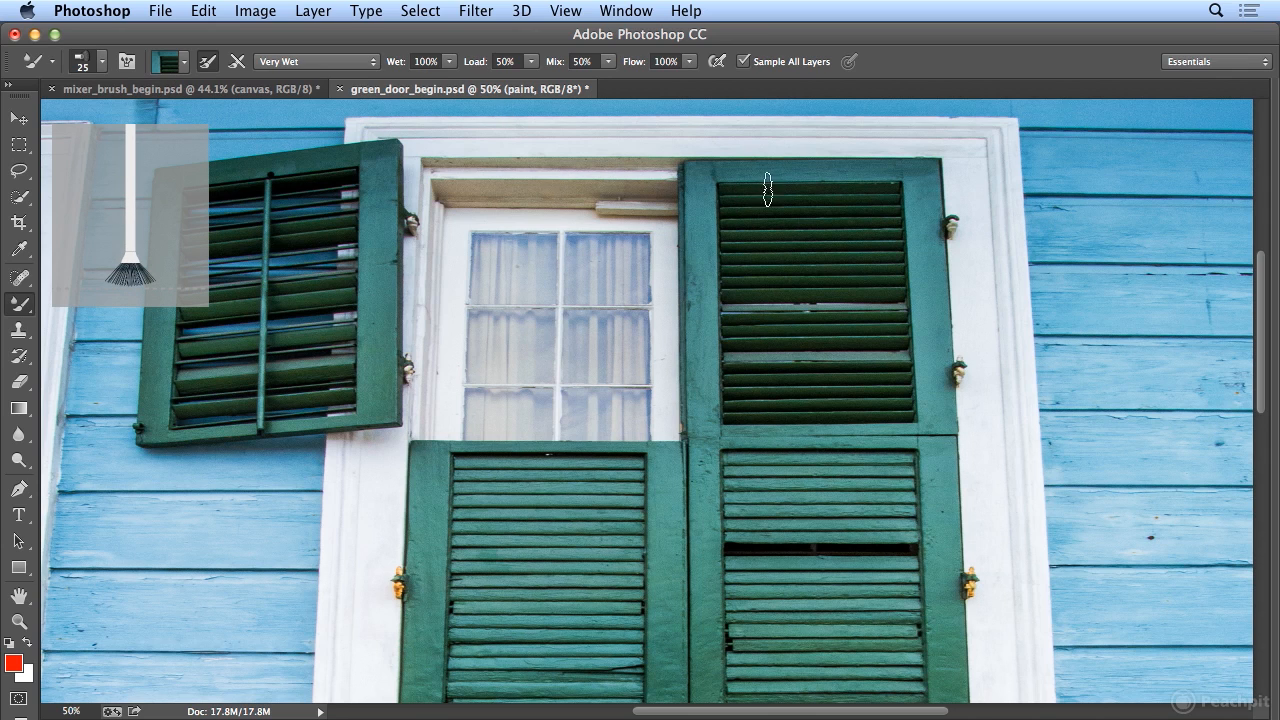
pyautogui.moveTo(726, 200); pyautogui.dragTo(896, 204)
pyautogui.moveTo(730, 234); pyautogui.dragTo(908, 228)
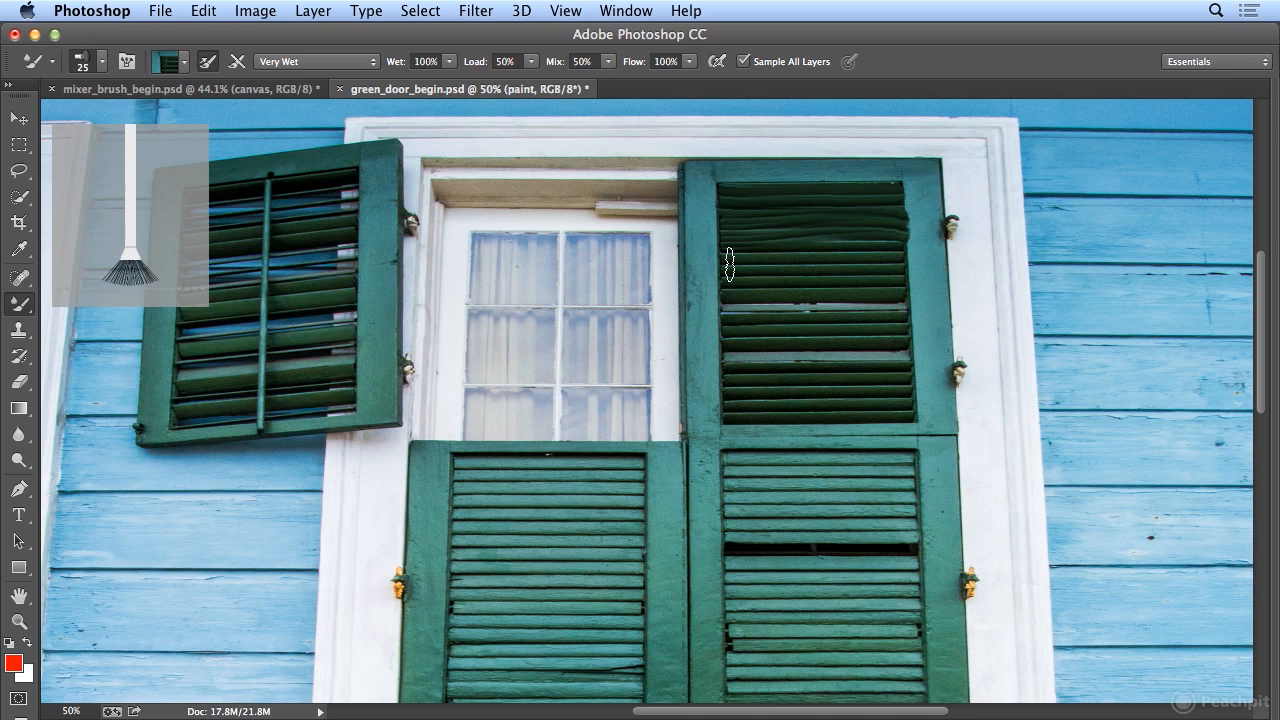
pyautogui.hotkey('ctrl', 'z')
pyautogui.moveTo(740, 229); pyautogui.dragTo(902, 233)
pyautogui.moveTo(722, 268); pyautogui.dragTo(906, 266)
pyautogui.moveTo(728, 300); pyautogui.dragTo(912, 301)
pyautogui.moveTo(721, 330); pyautogui.dragTo(914, 338)
# Resample the louvers partway down the upper-right shutter and paint horizontal strokes along its remaining lower slats.
pyautogui.keyDown('alt'); pyautogui.click(730, 362); pyautogui.keyUp('alt')
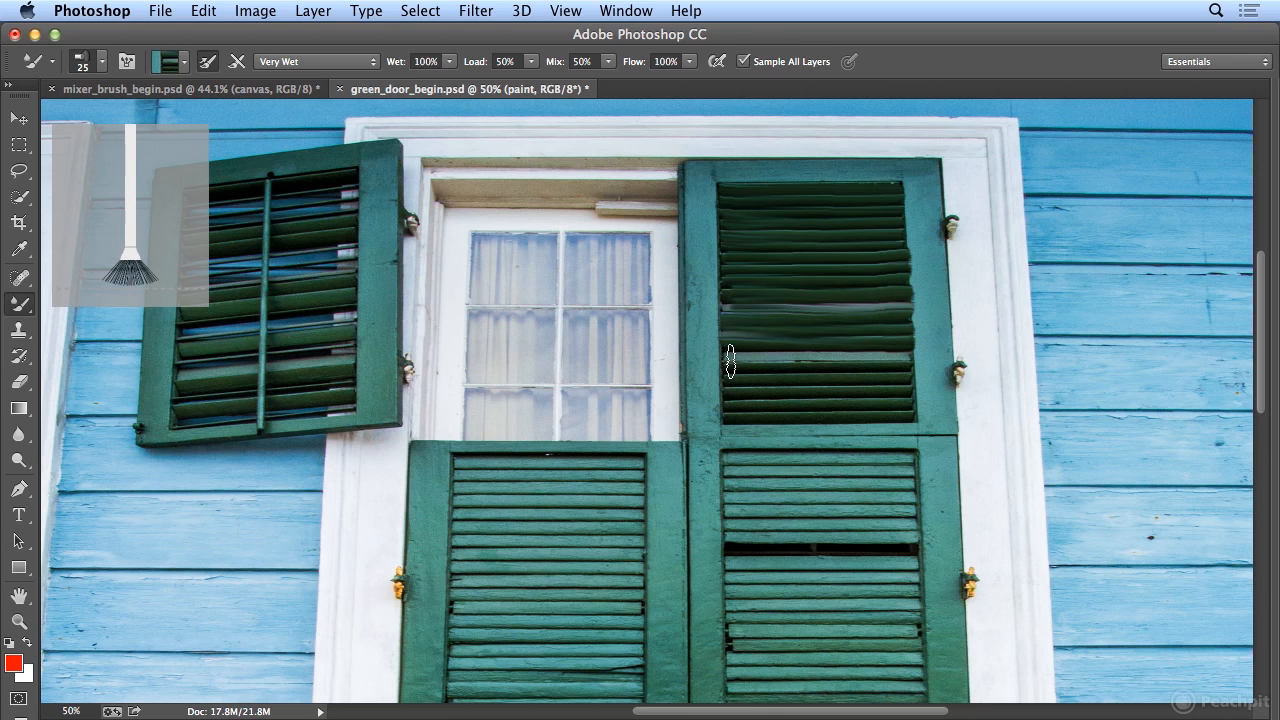
pyautogui.moveTo(730, 360); pyautogui.dragTo(906, 357)
pyautogui.moveTo(729, 380); pyautogui.dragTo(914, 380)
pyautogui.moveTo(730, 408); pyautogui.dragTo(920, 407)
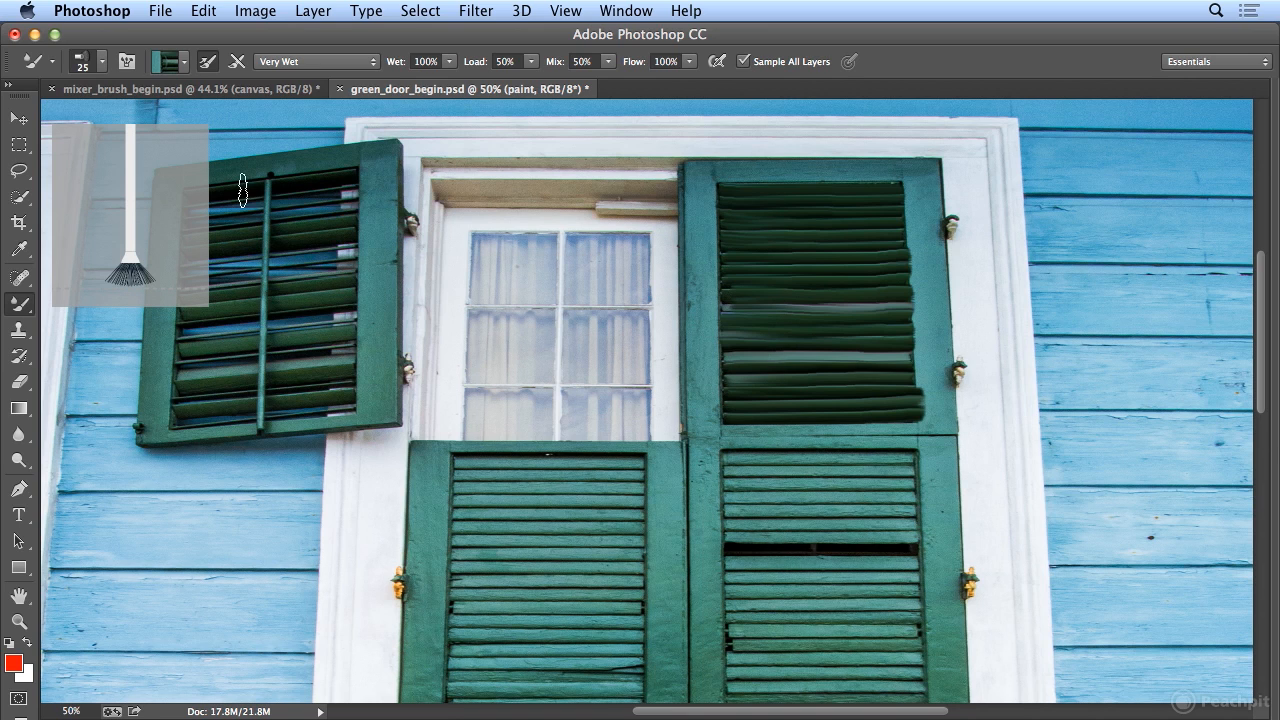
# Switch the Mixer Brush to the Flat Point bristle tip and enlarge it to 60 px.
pyautogui.click(103, 64)
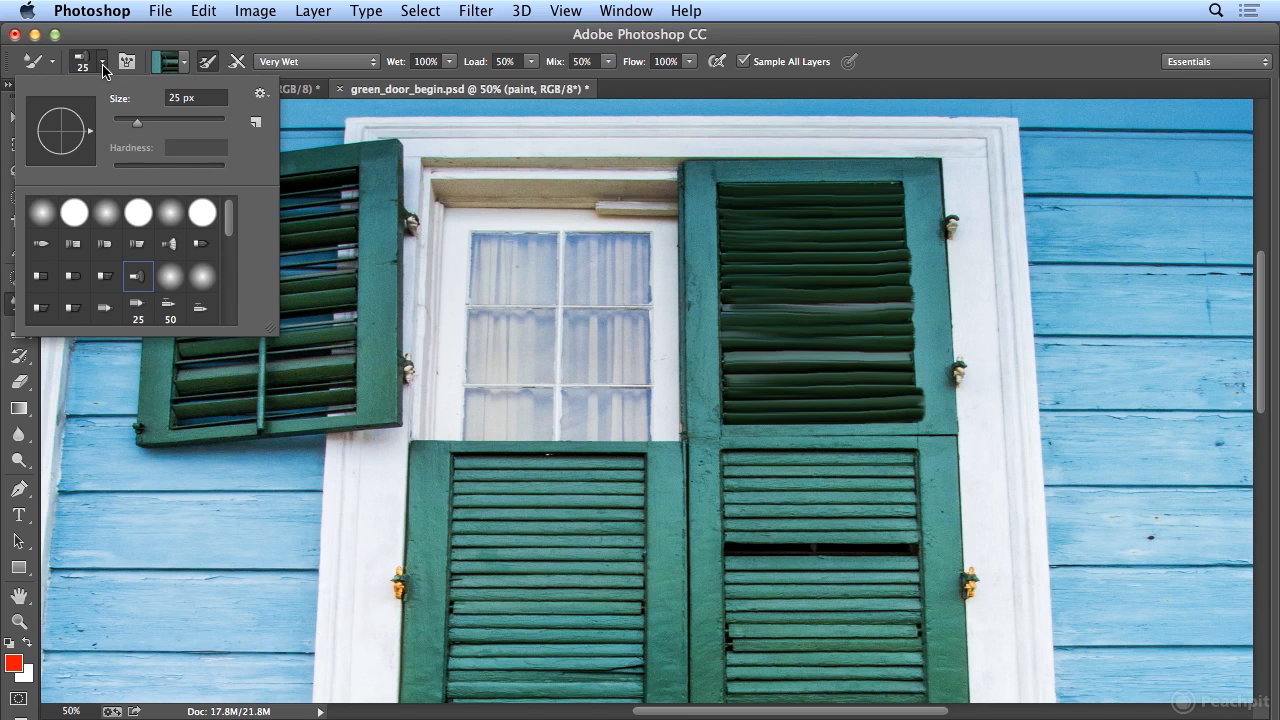
pyautogui.click(201, 246)
pyautogui.click(930, 70)
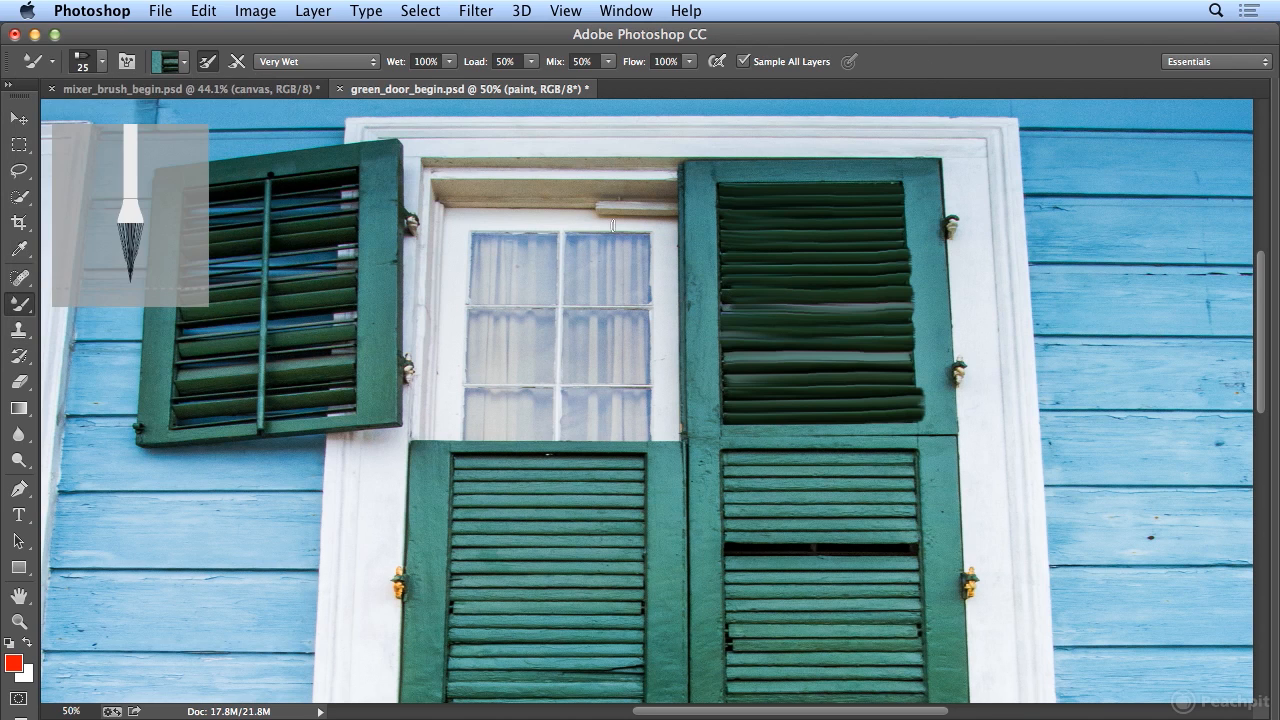
pyautogui.press(']')
pyautogui.press(']')
pyautogui.press(']')
pyautogui.press(']')
pyautogui.press(']')
pyautogui.press(']')
pyautogui.press('[')
pyautogui.press('[')
pyautogui.press('[')
pyautogui.press(']')
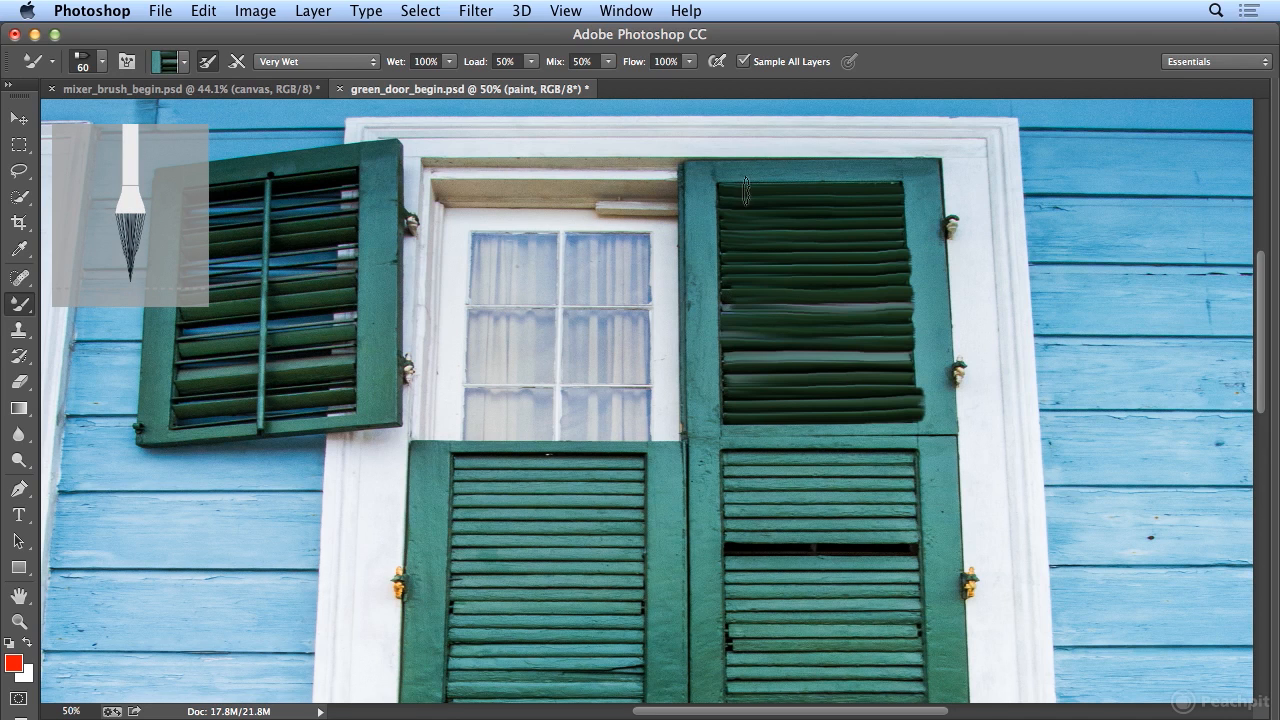
# Sample the green frame of the door's upper-right shutter and paint horizontal strokes along its top rail and the rail below the louvers.
pyautogui.keyDown('alt'); pyautogui.click(695, 170); pyautogui.keyUp('alt')
pyautogui.moveTo(690, 172); pyautogui.dragTo(931, 167)
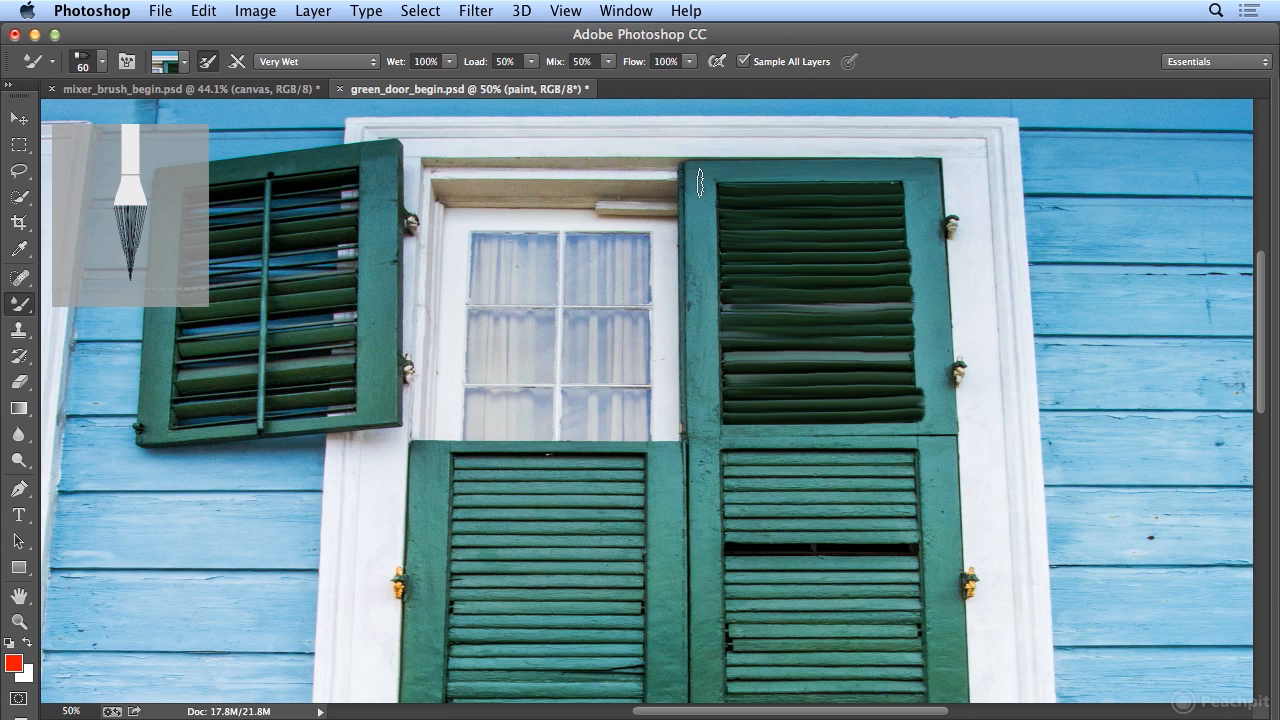
pyautogui.moveTo(715, 426)
pyautogui.mouseDown()
pyautogui.moveTo(712, 437)
pyautogui.moveTo(918, 440)
pyautogui.moveTo(743, 440)
pyautogui.moveTo(955, 430)
pyautogui.mouseUp()
pyautogui.keyDown('alt'); pyautogui.click(710, 437); pyautogui.keyUp('alt')
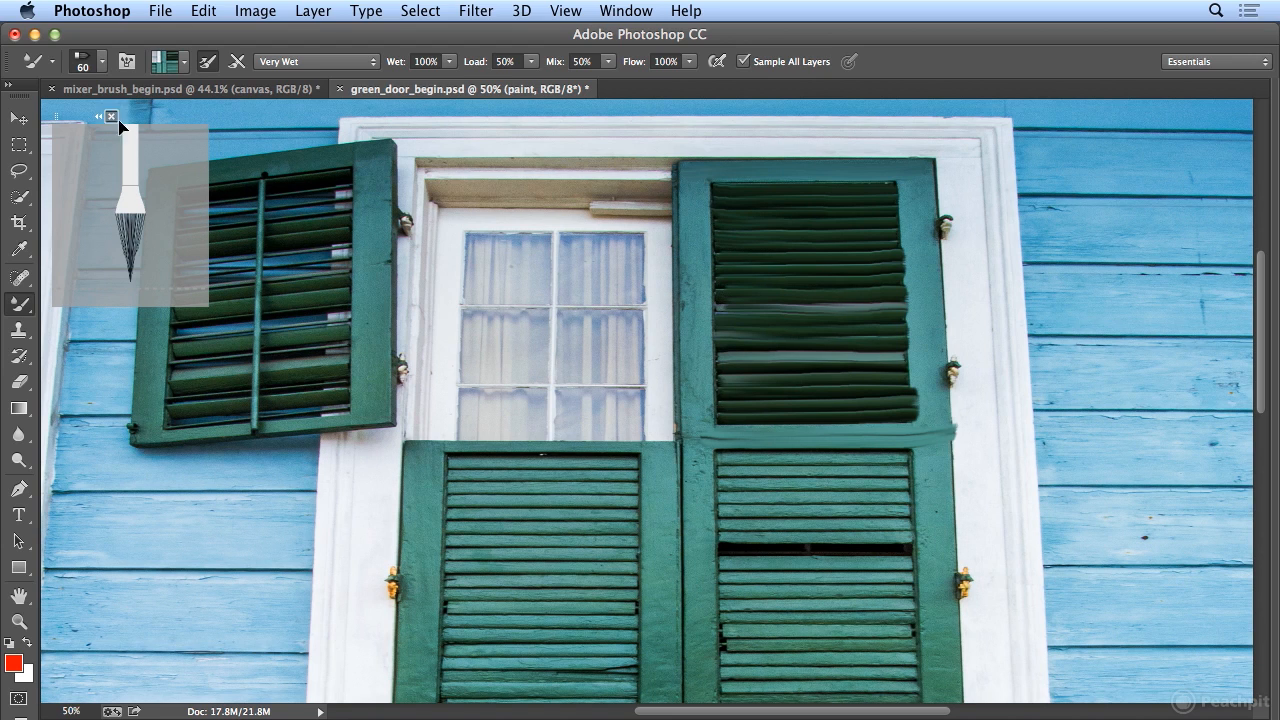
# Set the Flat Point brush's bristle angle to 90°.
pyautogui.click(134, 68)
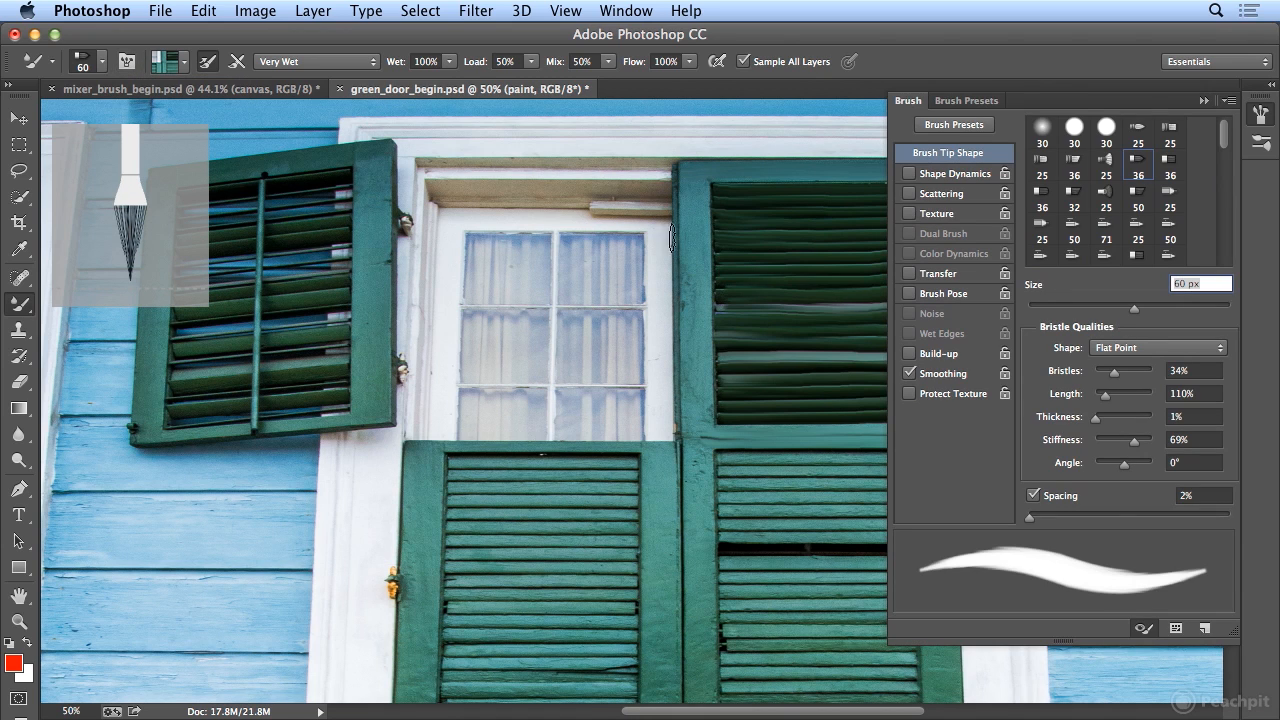
pyautogui.click(1169, 465)
pyautogui.write('90')
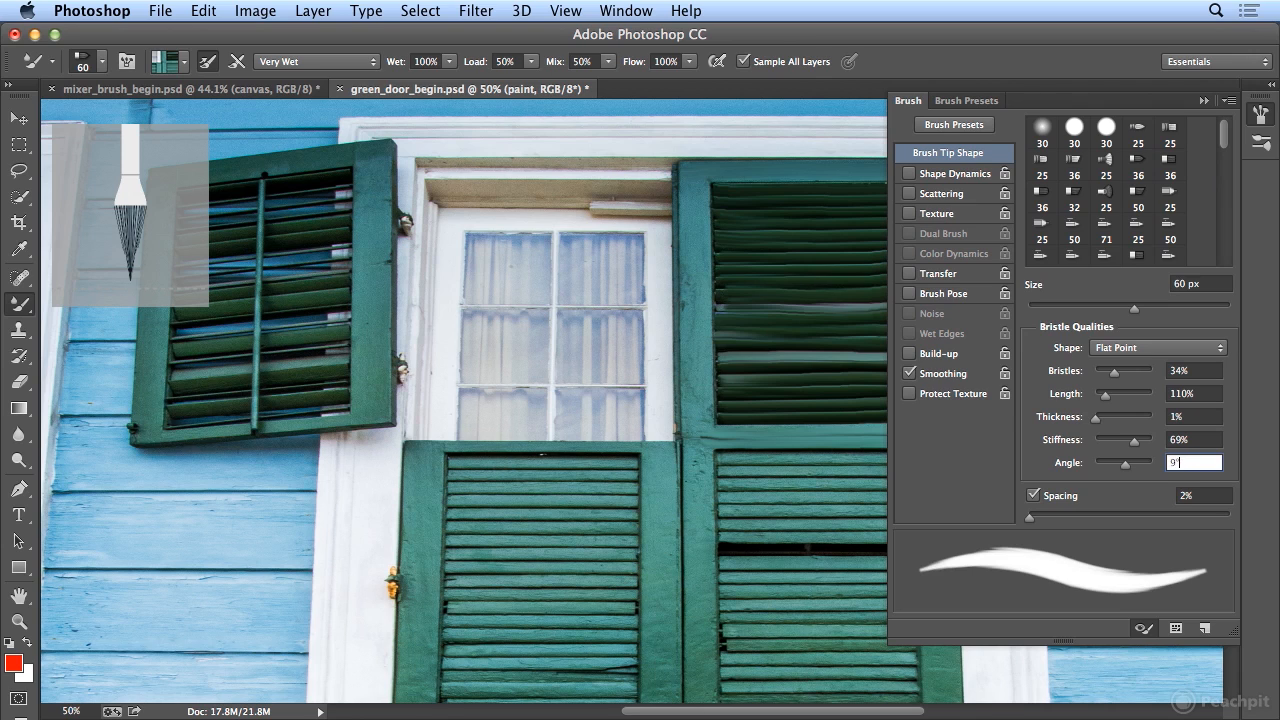
pyautogui.press('BackSpace')
pyautogui.press('BackSpace')
pyautogui.write('90')
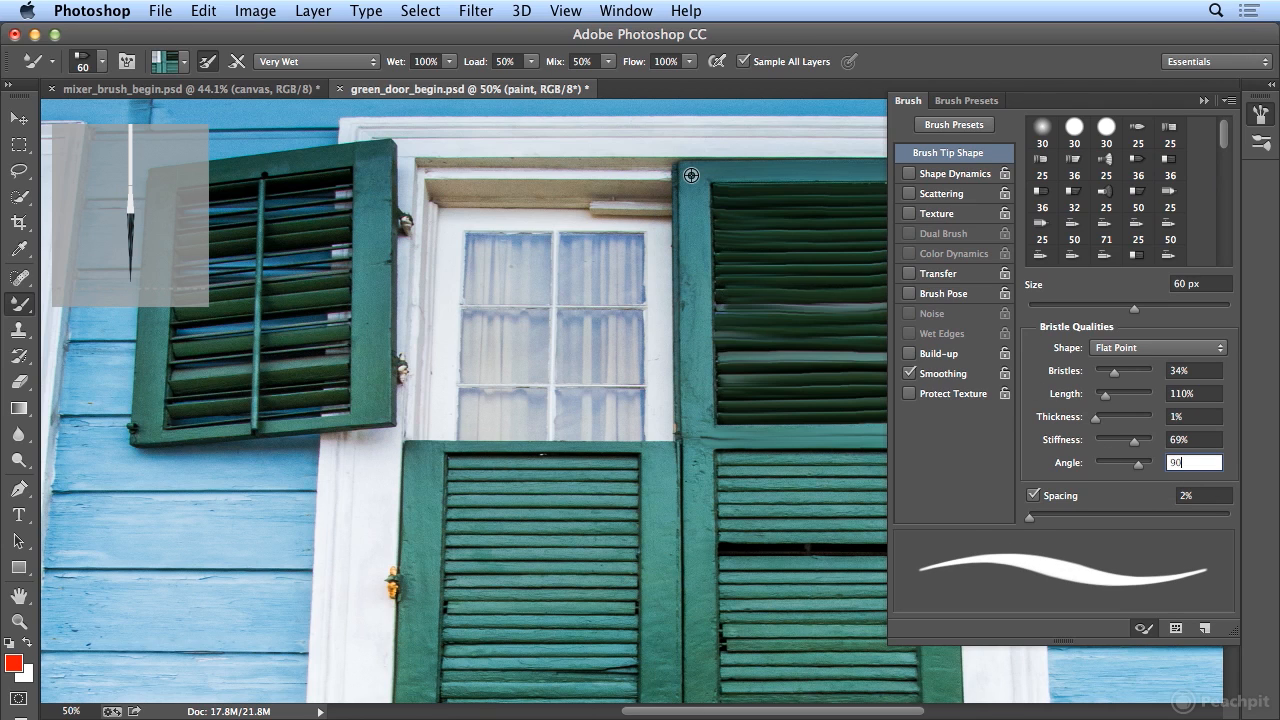
pyautogui.press('Return')
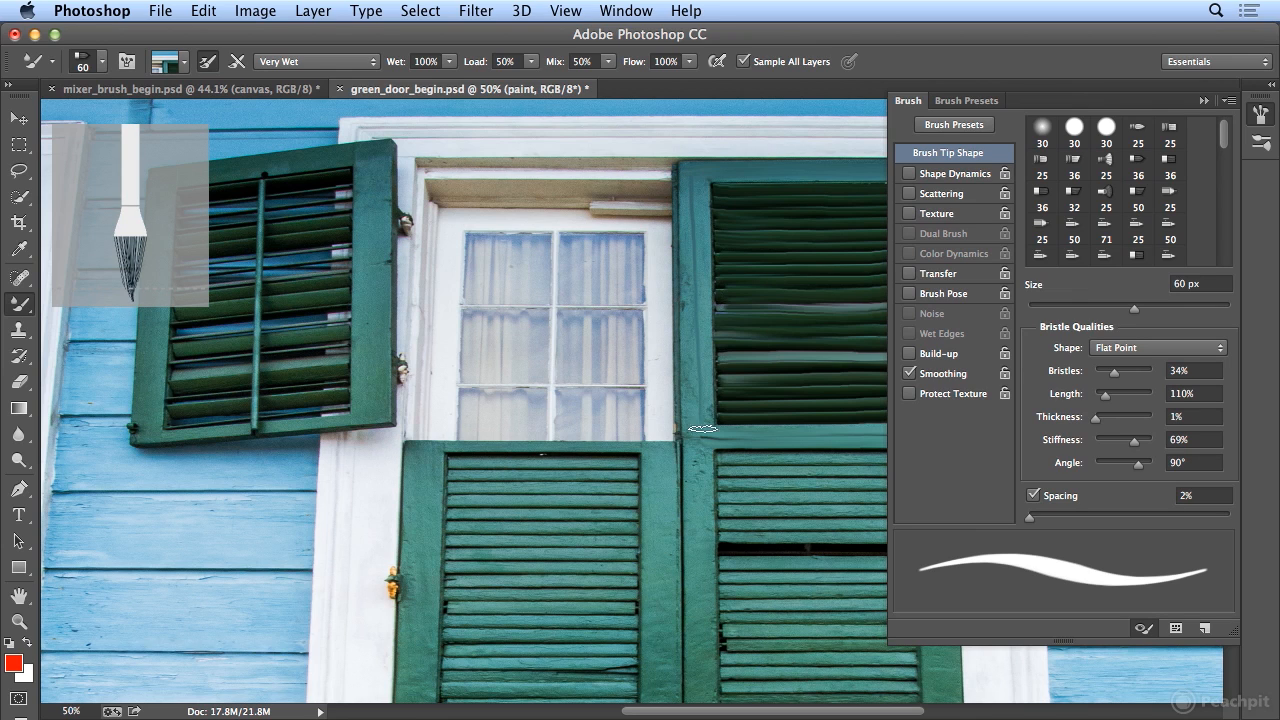
# Enlarge the brush to 125 px, sample the top of the door's center stile and paint a straight vertical stroke down to the sill.
pyautogui.press(']')
pyautogui.press(']')
pyautogui.press(']')
pyautogui.press(']')
pyautogui.press(']')
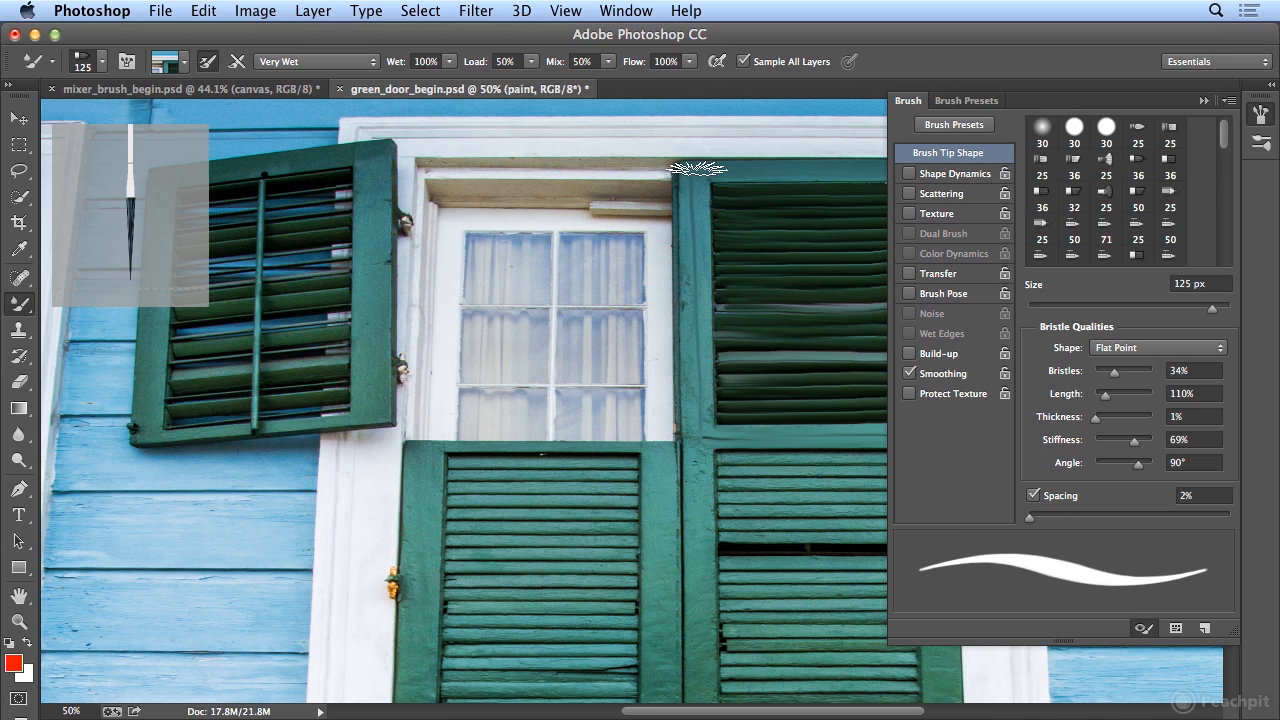
pyautogui.keyDown('alt'); pyautogui.click(690, 168); pyautogui.keyUp('alt')
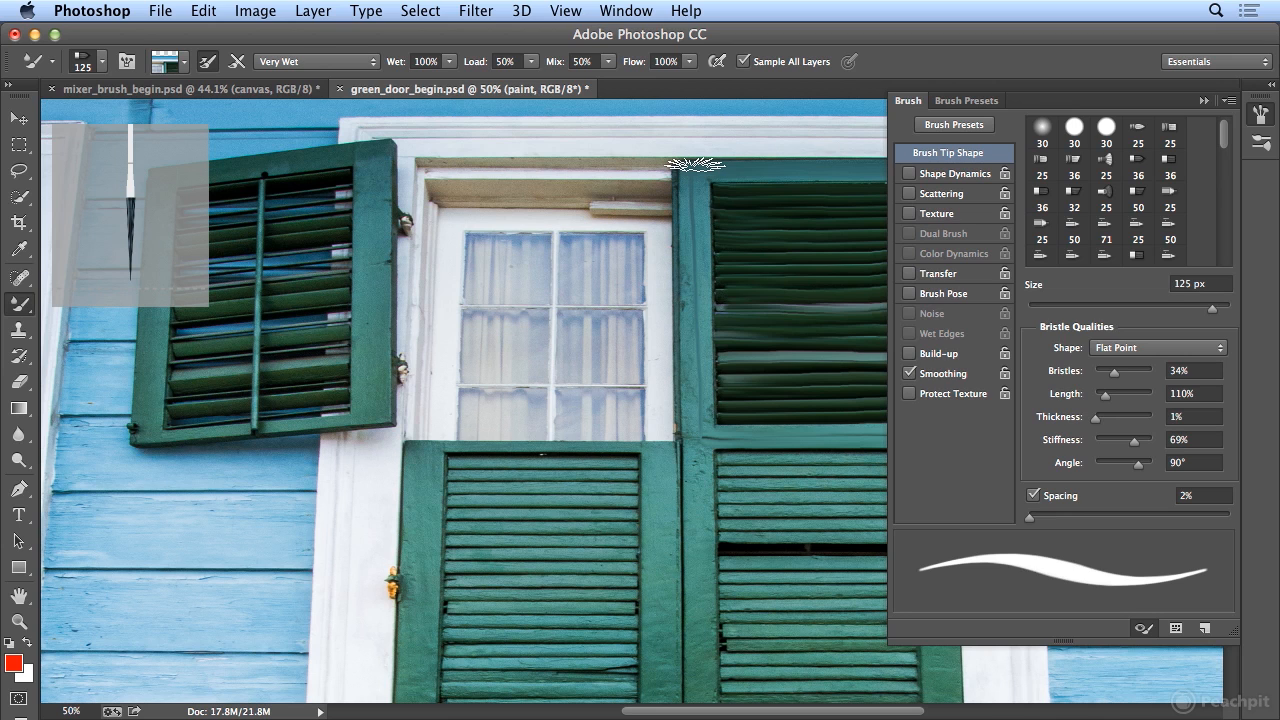
pyautogui.scroll(-6, 703, 516)
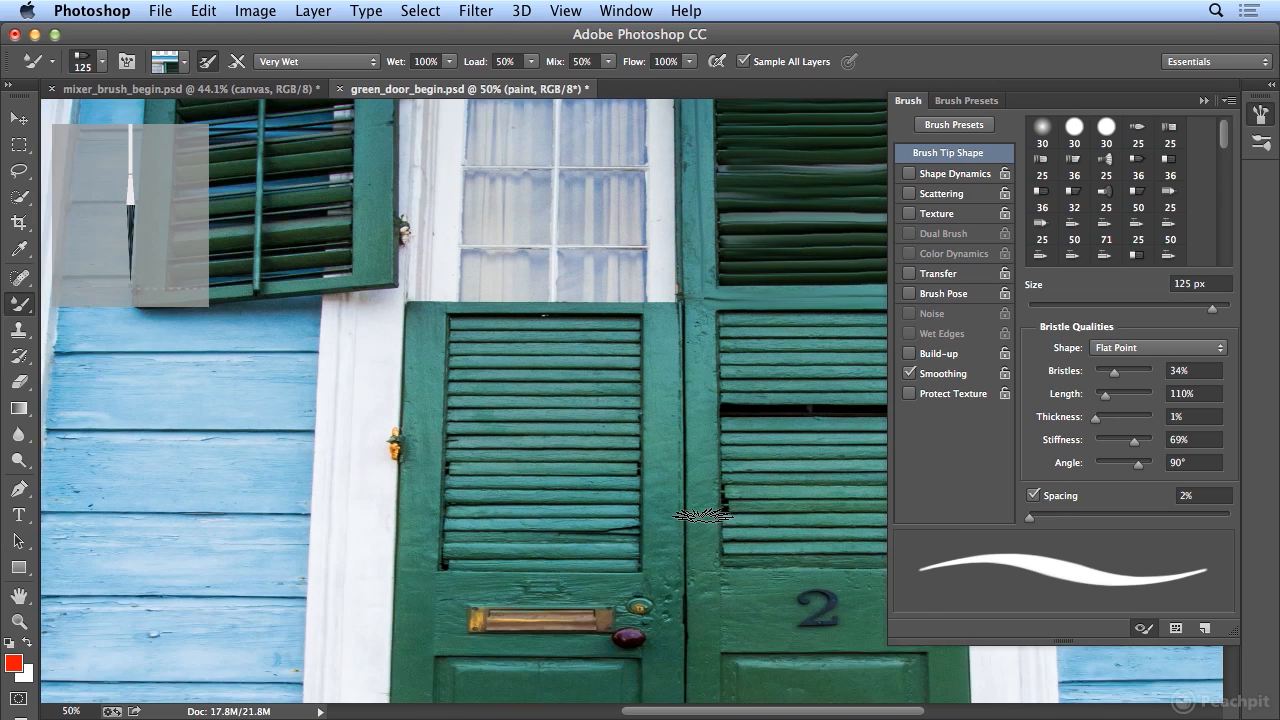
pyautogui.scroll(-5, 703, 516)
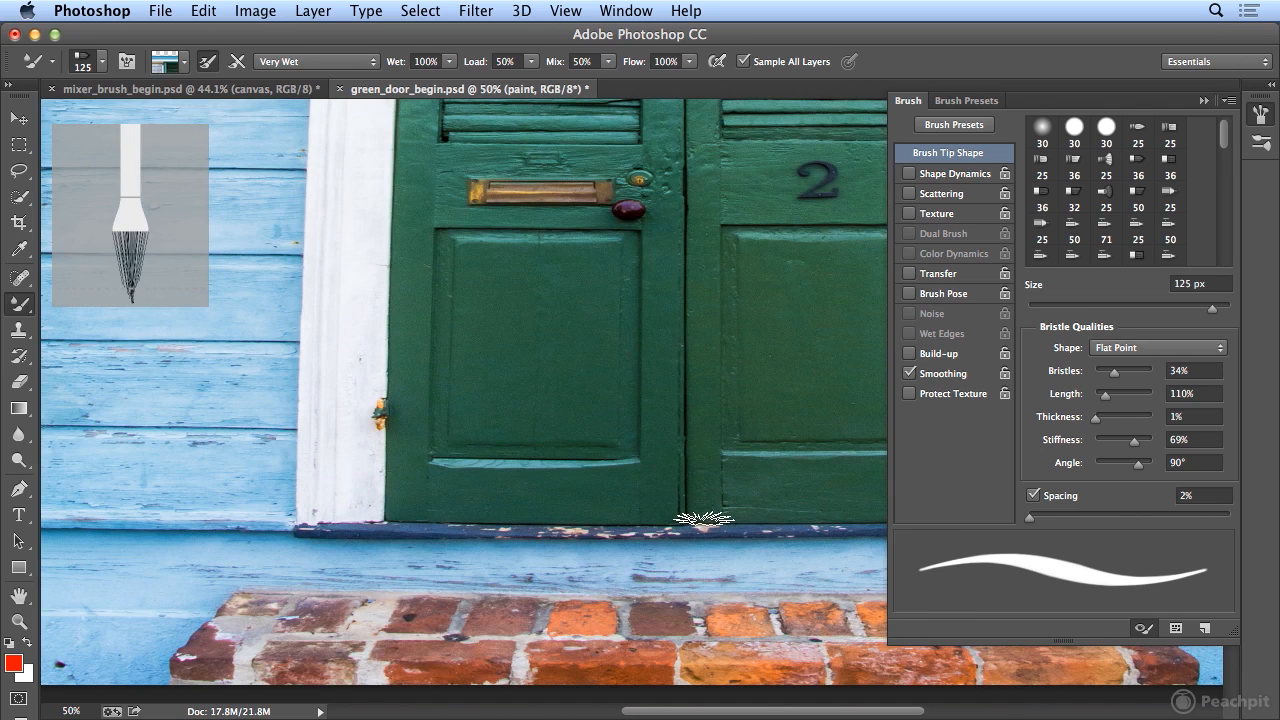
pyautogui.keyDown('shift'); pyautogui.click(704, 519); pyautogui.keyUp('shift')
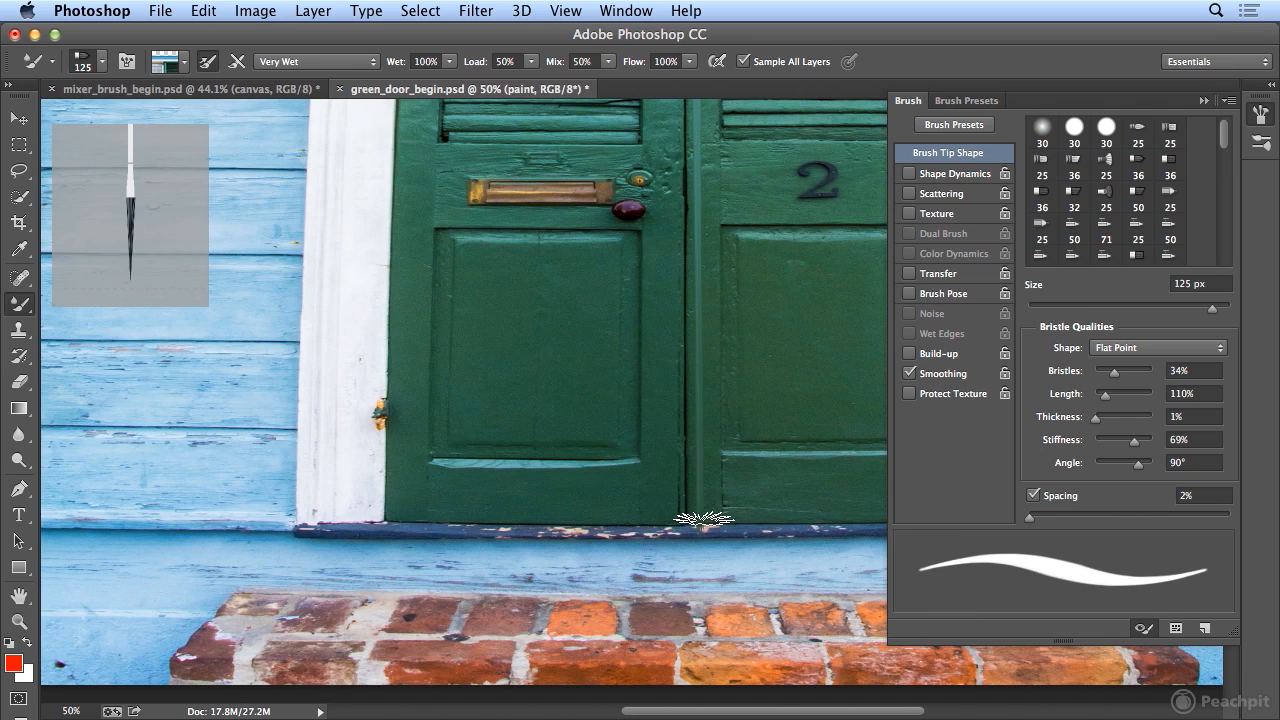
# Try the Flat Blunt and Round Curve bristle tips and choose the Round Point bristle brush.
pyautogui.scroll(12, 723, 293)
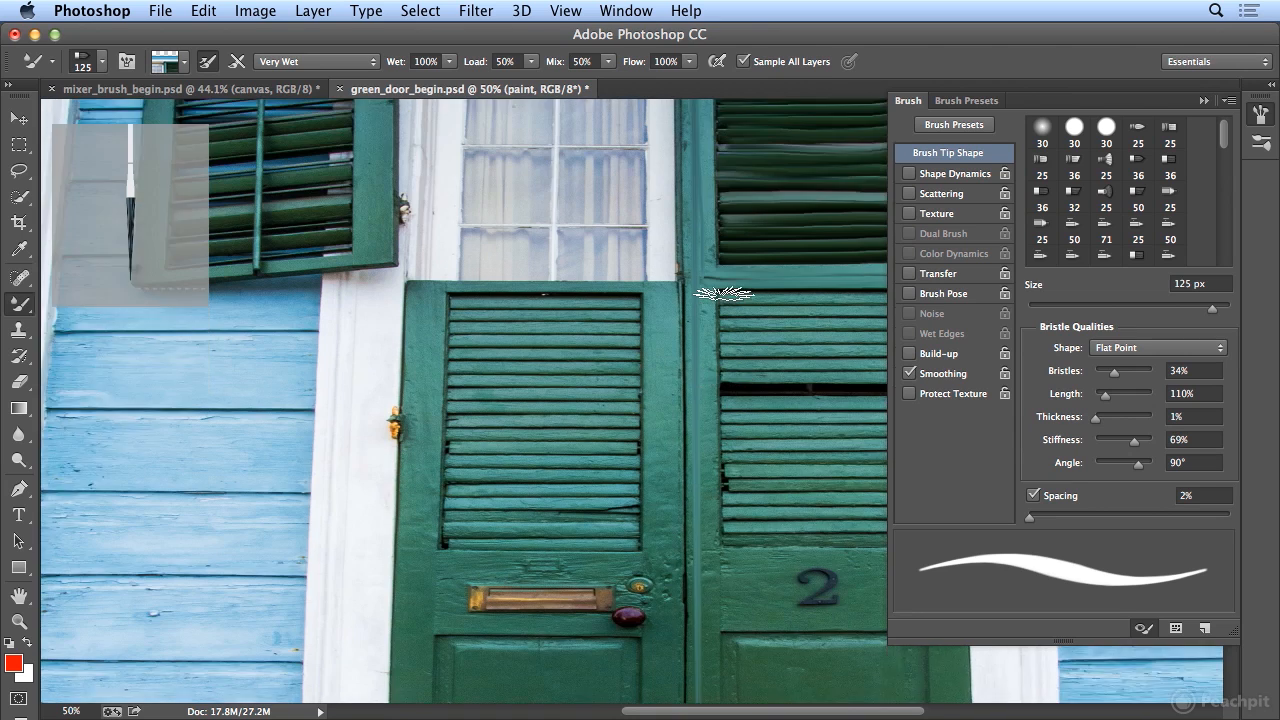
pyautogui.click(102, 66)
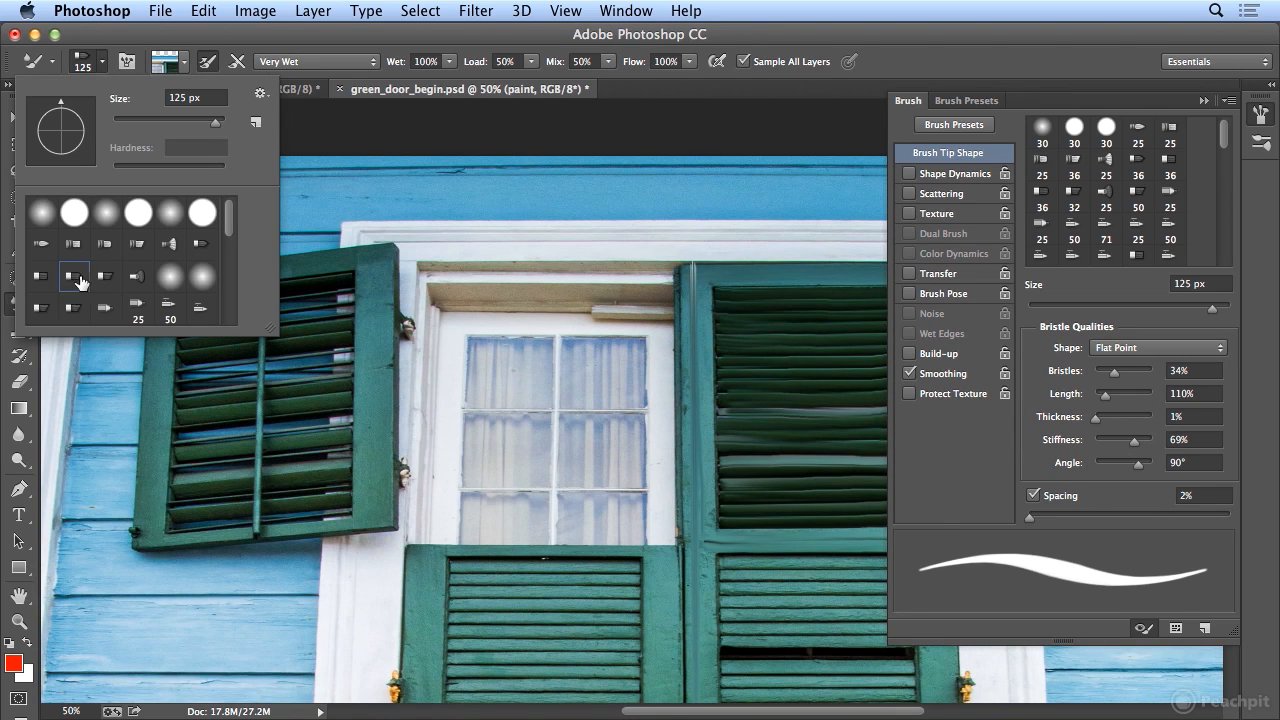
pyautogui.click(72, 276)
pyautogui.click(40, 276)
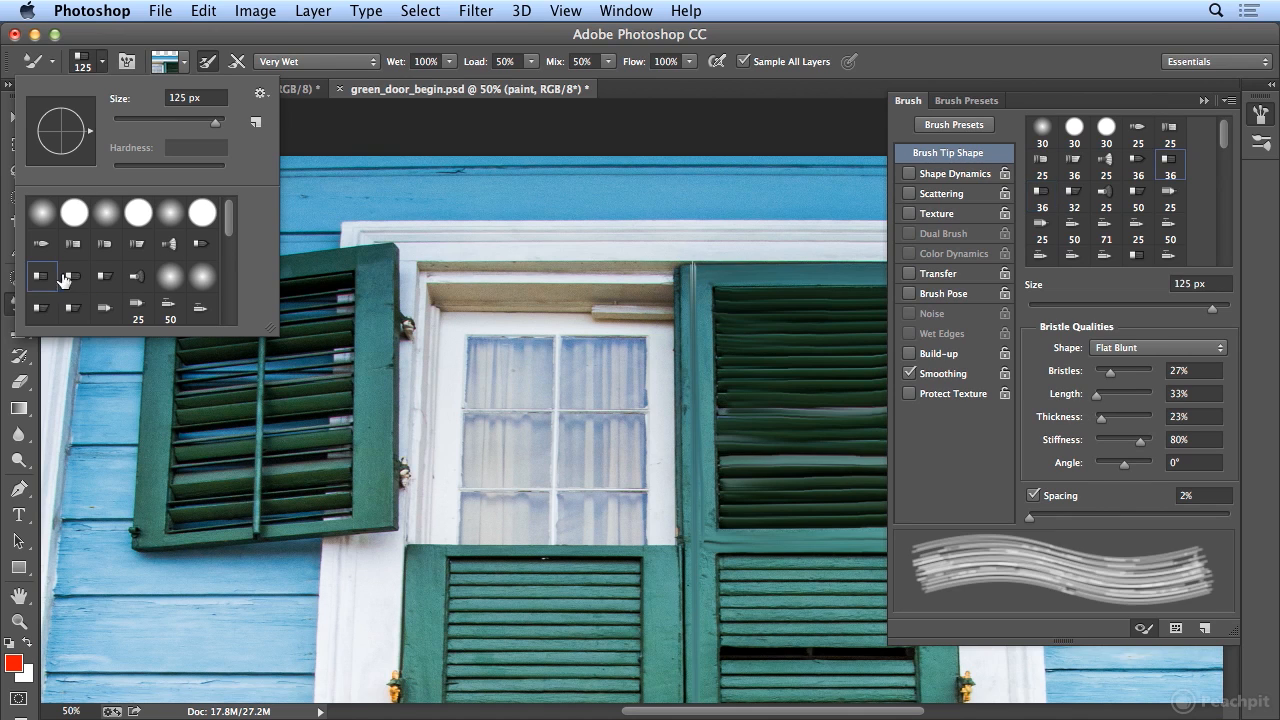
pyautogui.click(103, 245)
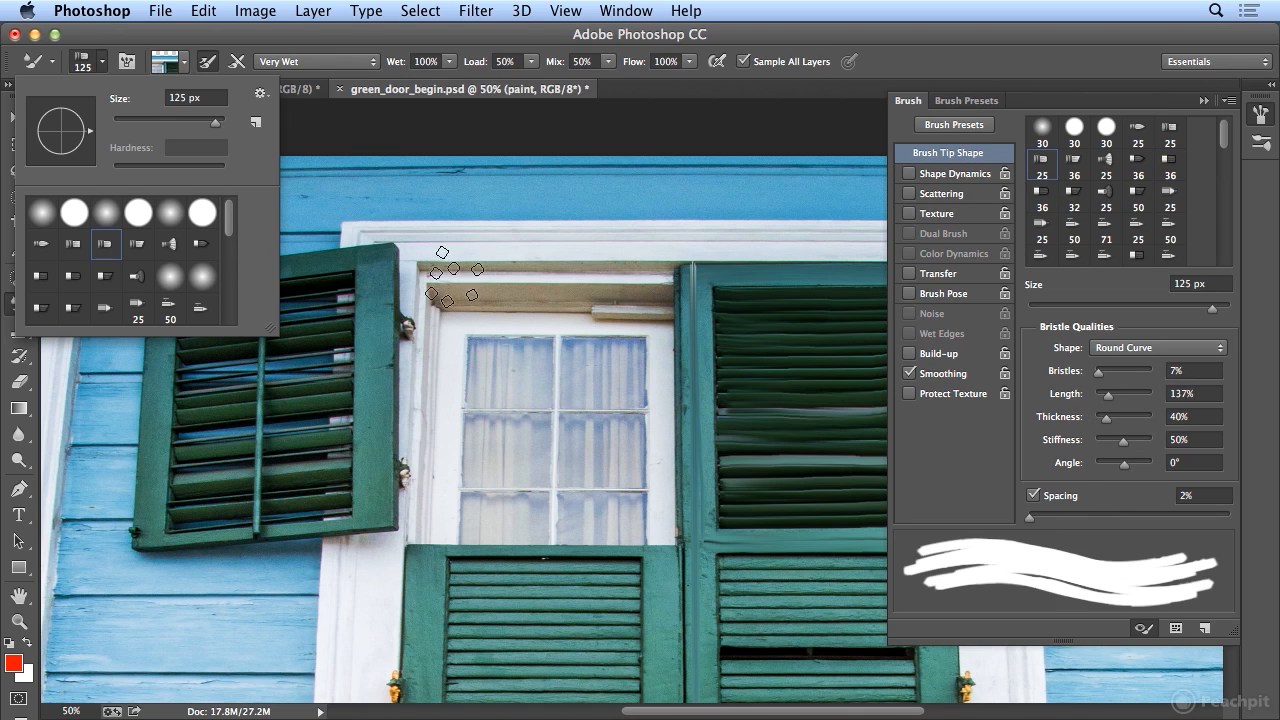
pyautogui.click(72, 244)
pyautogui.click(42, 245)
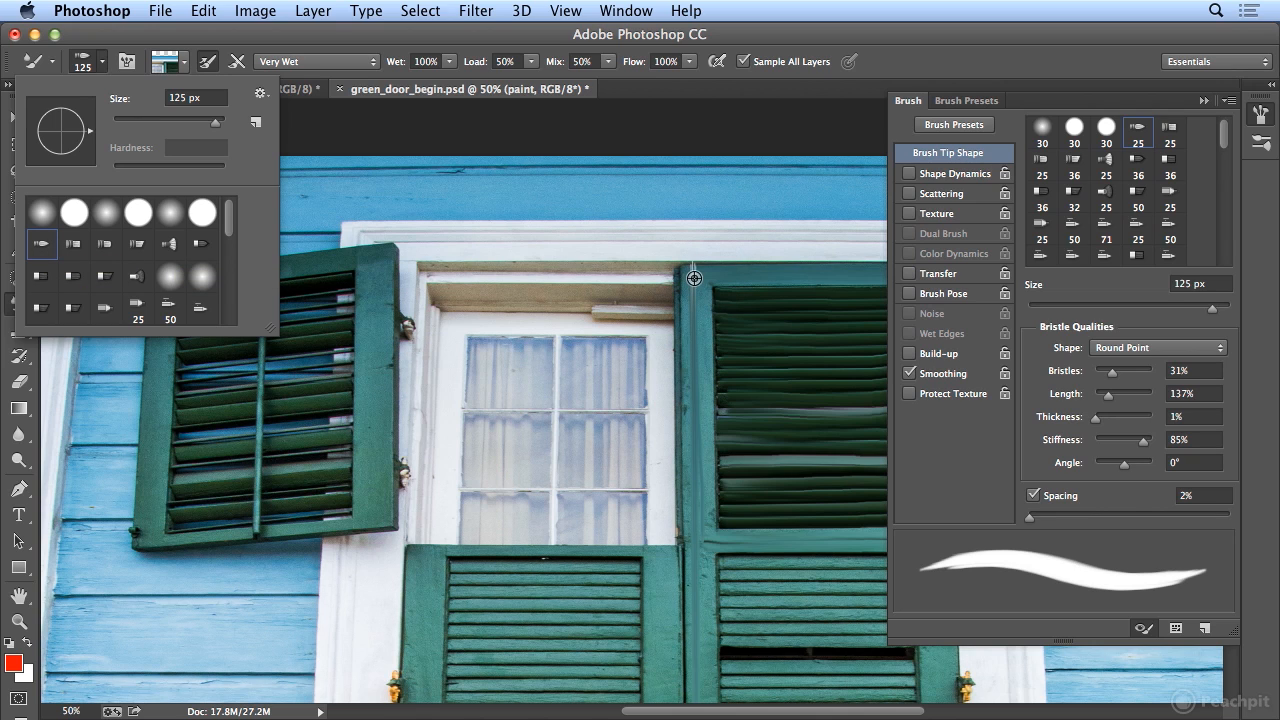
pyautogui.press('Return')
# Resample the top of the door's center stile and paint straight vertical strokes along its full height to the sill.
pyautogui.moveTo(692, 273)
pyautogui.mouseDown()
pyautogui.moveTo(704, 483)
pyautogui.moveTo(709, 366)
pyautogui.moveTo(709, 514)
pyautogui.moveTo(692, 440)
pyautogui.mouseUp()
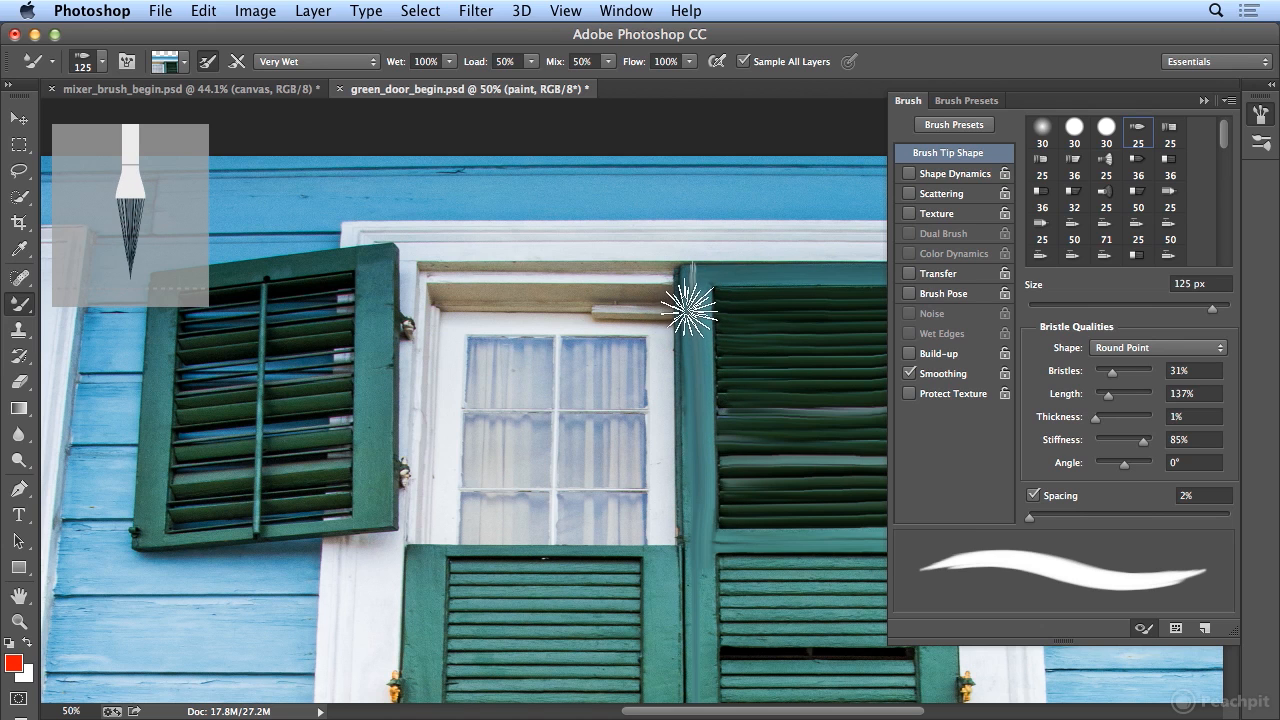
pyautogui.press('super+minus')
pyautogui.press('super+minus')
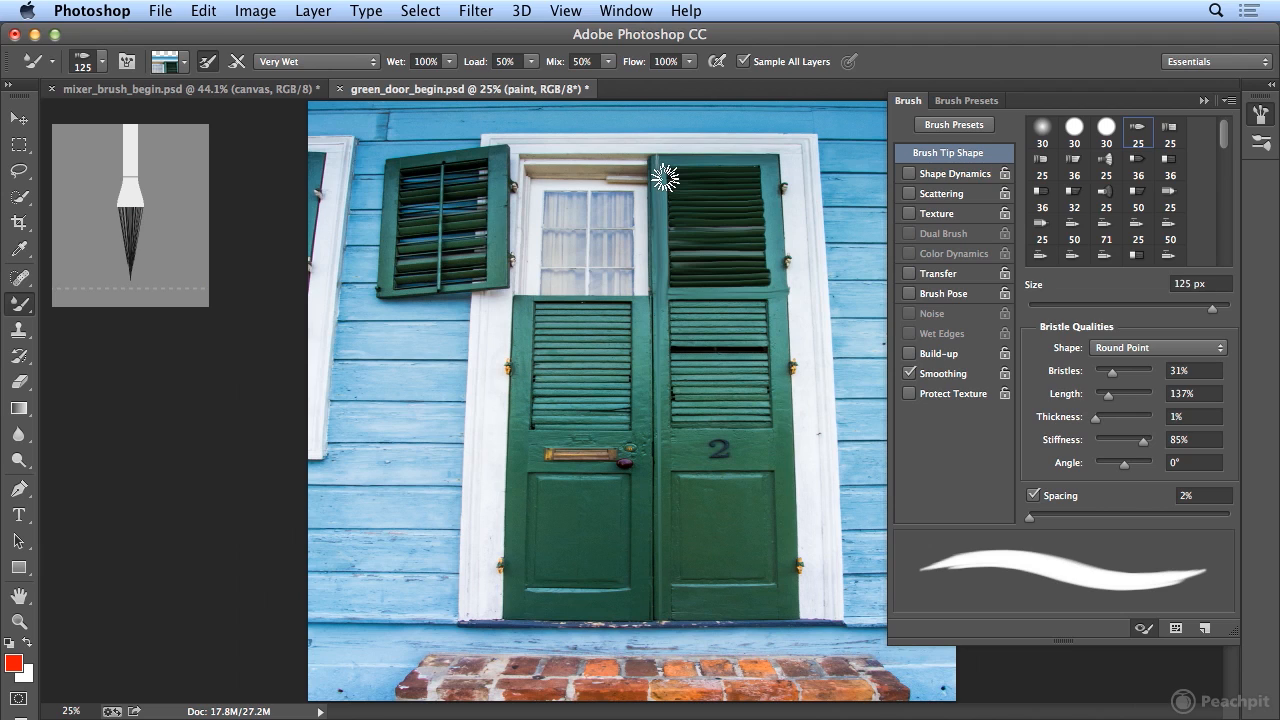
pyautogui.keyDown('alt'); pyautogui.click(656, 164); pyautogui.keyUp('alt')
pyautogui.click(658, 189)
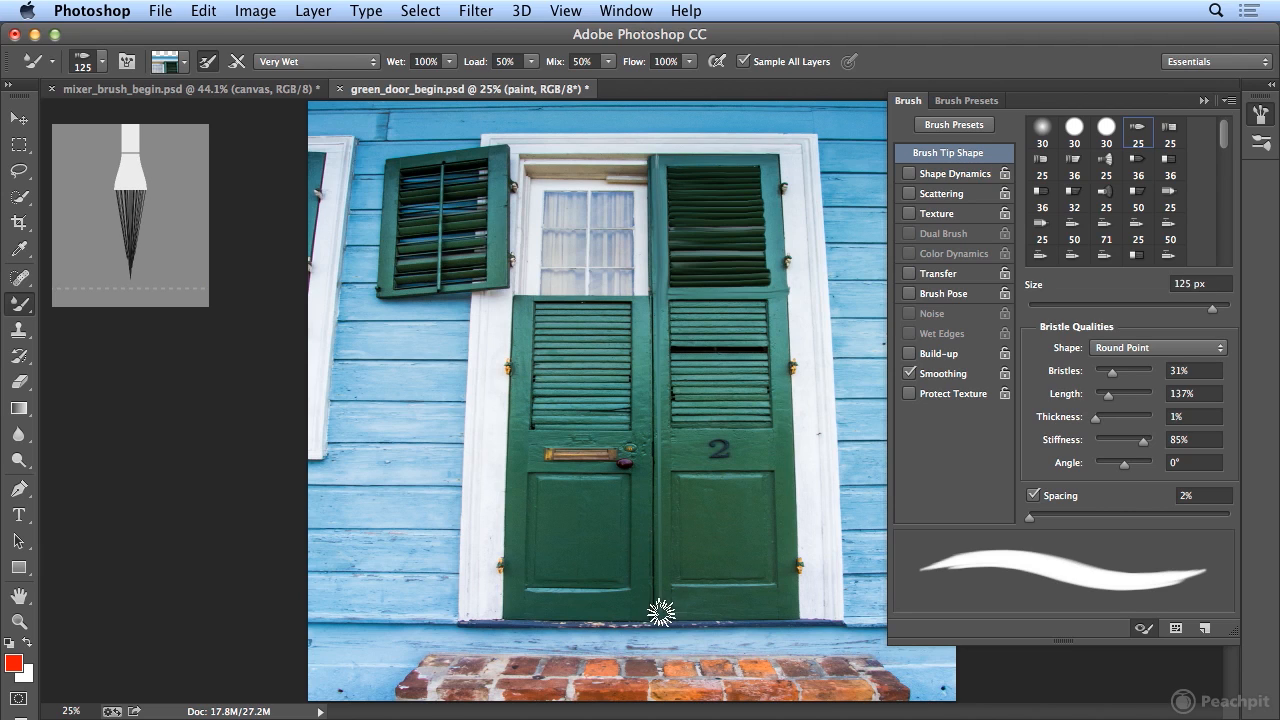
pyautogui.keyDown('shift'); pyautogui.click(659, 614); pyautogui.keyUp('shift')
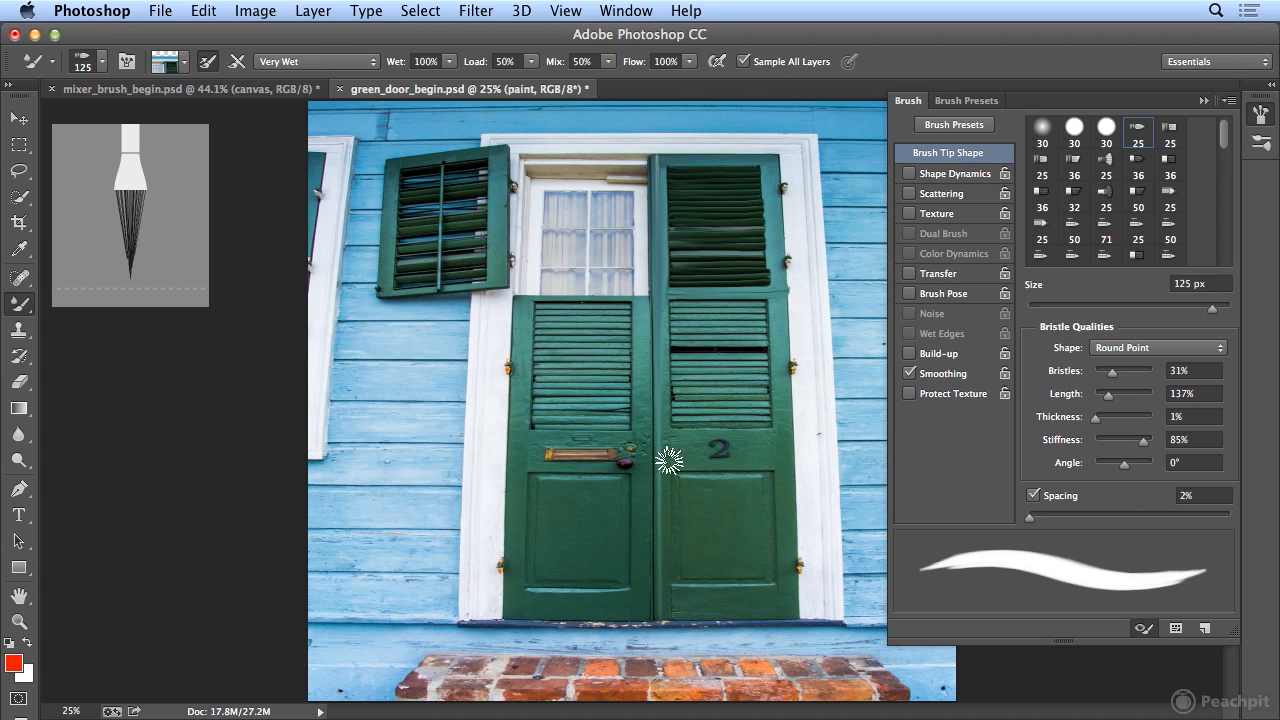
pyautogui.keyDown('shift'); pyautogui.click(669, 613); pyautogui.keyUp('shift')
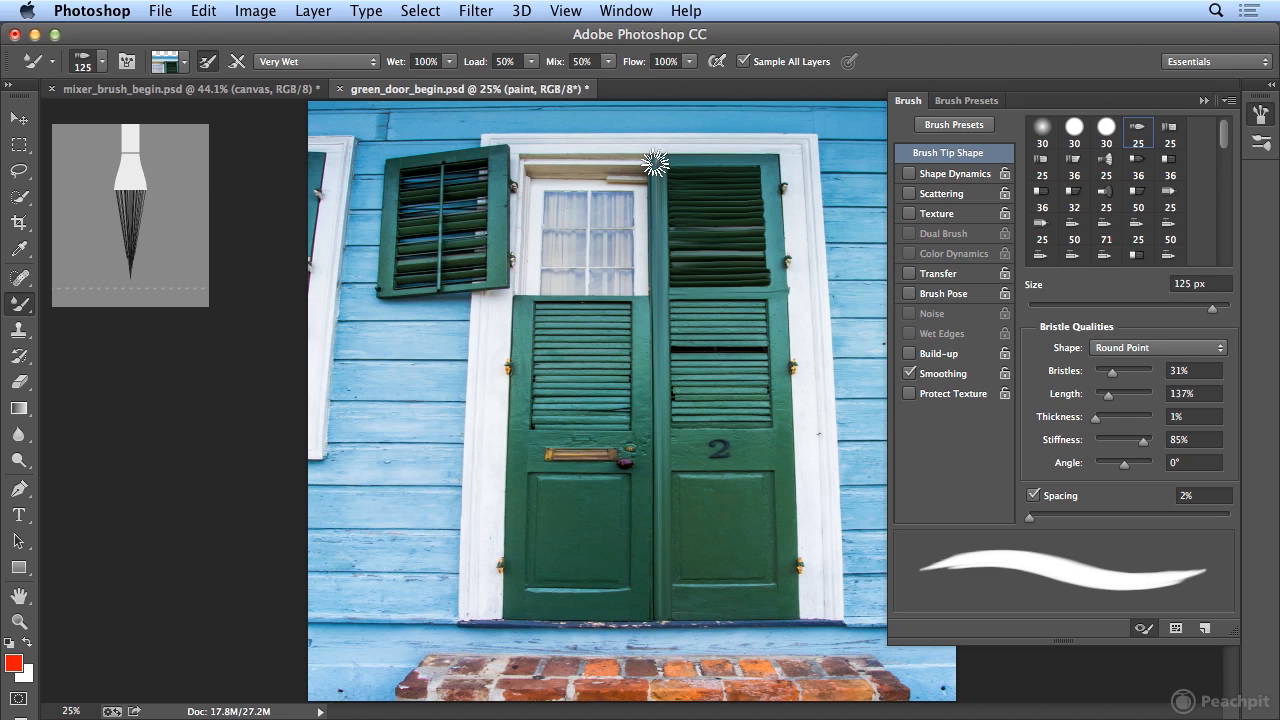
pyautogui.keyDown('shift'); pyautogui.click(659, 611); pyautogui.keyUp('shift')
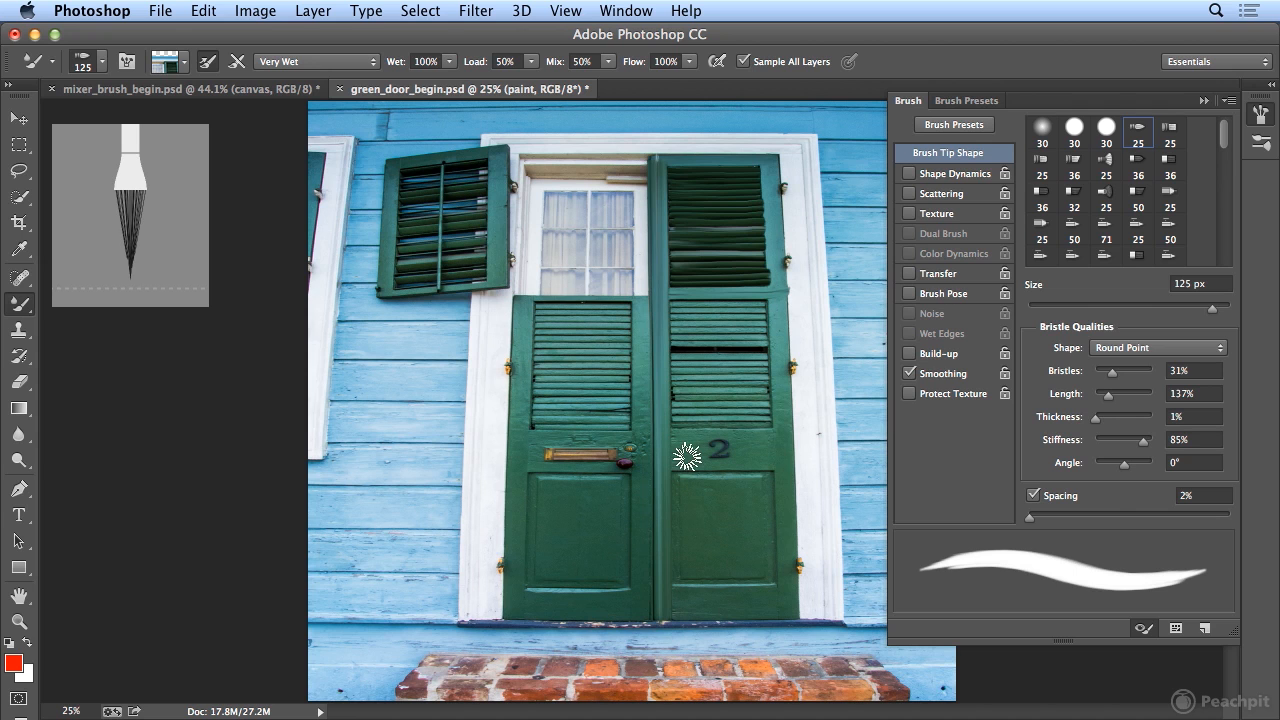
# Choose the 25 px Round Watercolor brush, sample the house number 2 and paint over it.
pyautogui.press('super+equal')
pyautogui.press('super+equal')
pyautogui.press('super+equal')
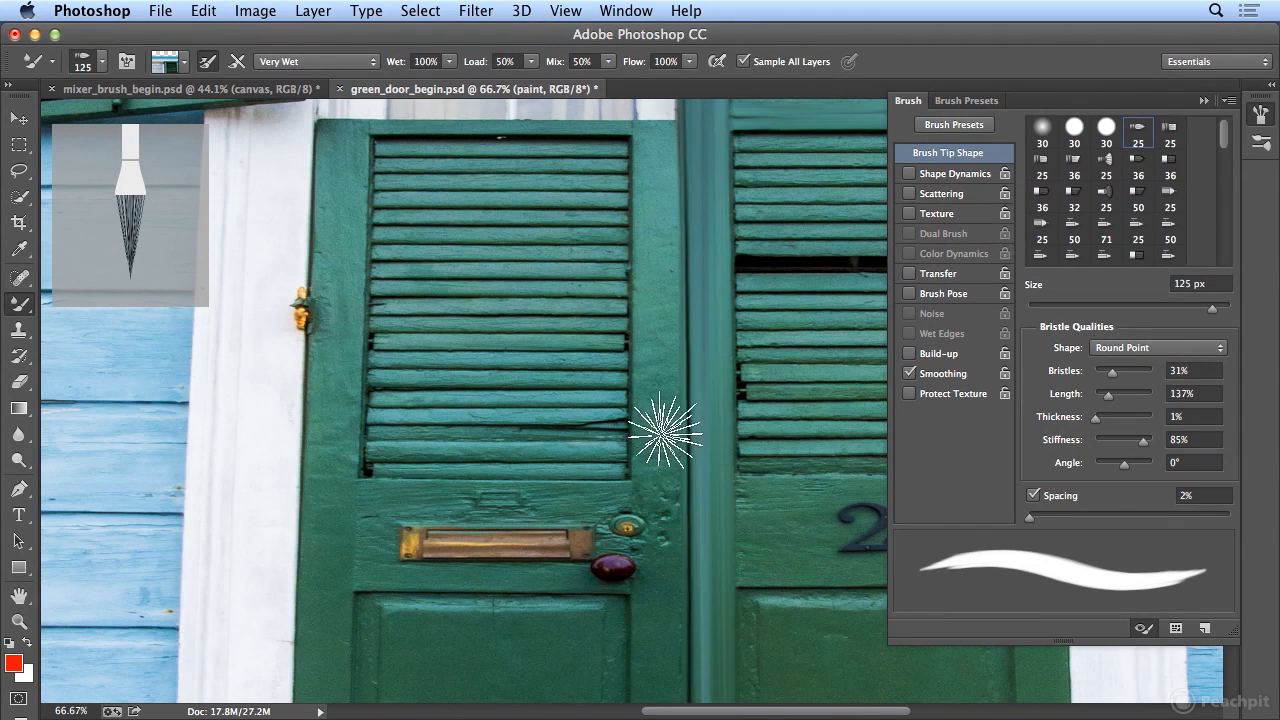
pyautogui.moveTo(697, 712); pyautogui.dragTo(782, 712)
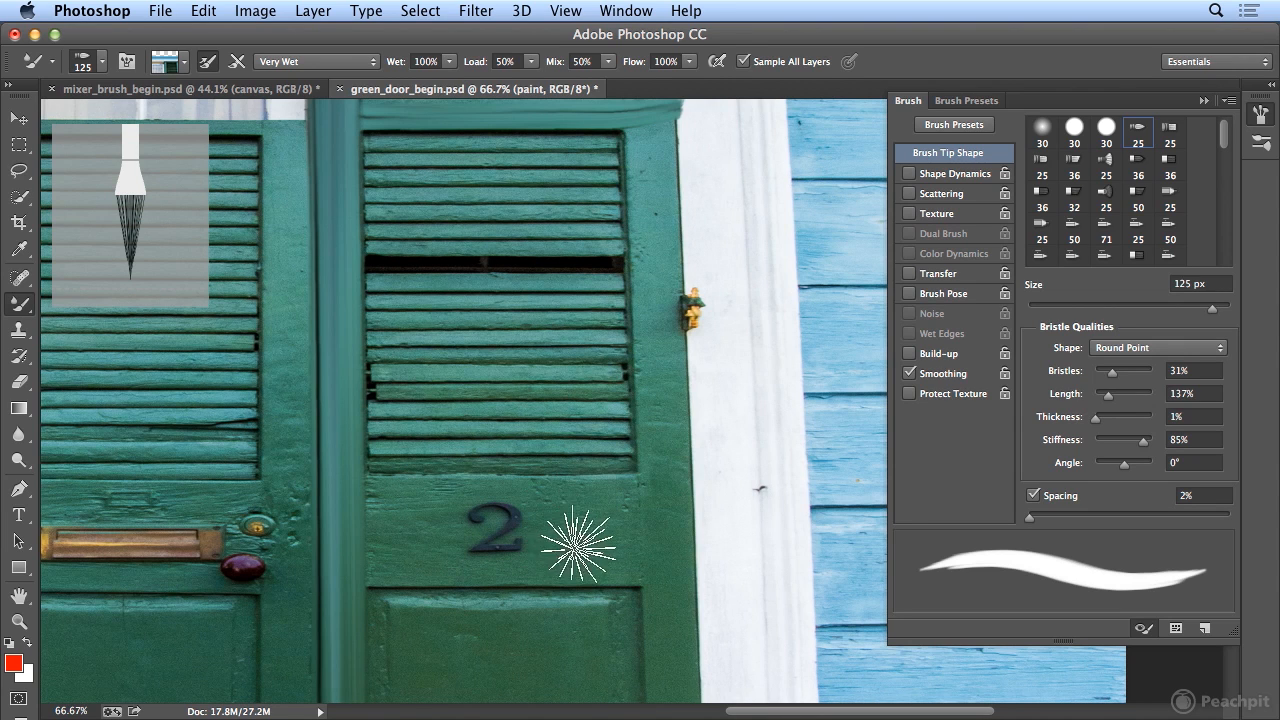
pyautogui.click(102, 62)
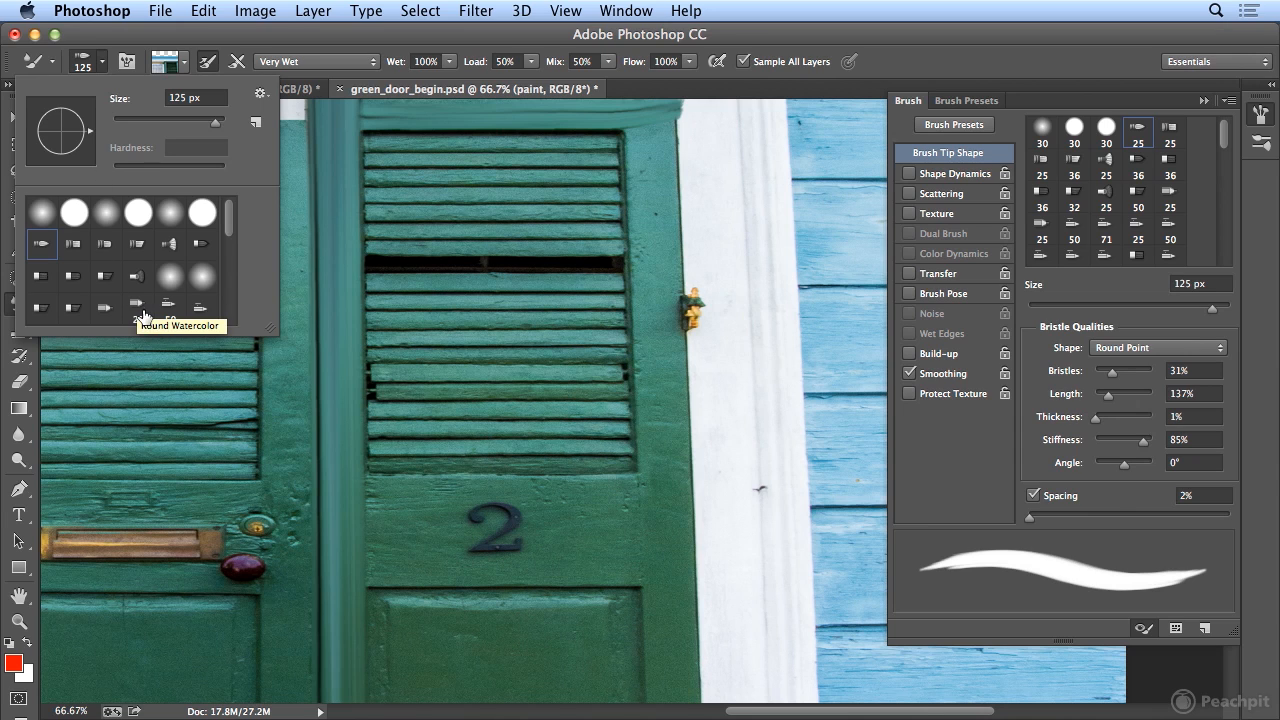
pyautogui.click(148, 313)
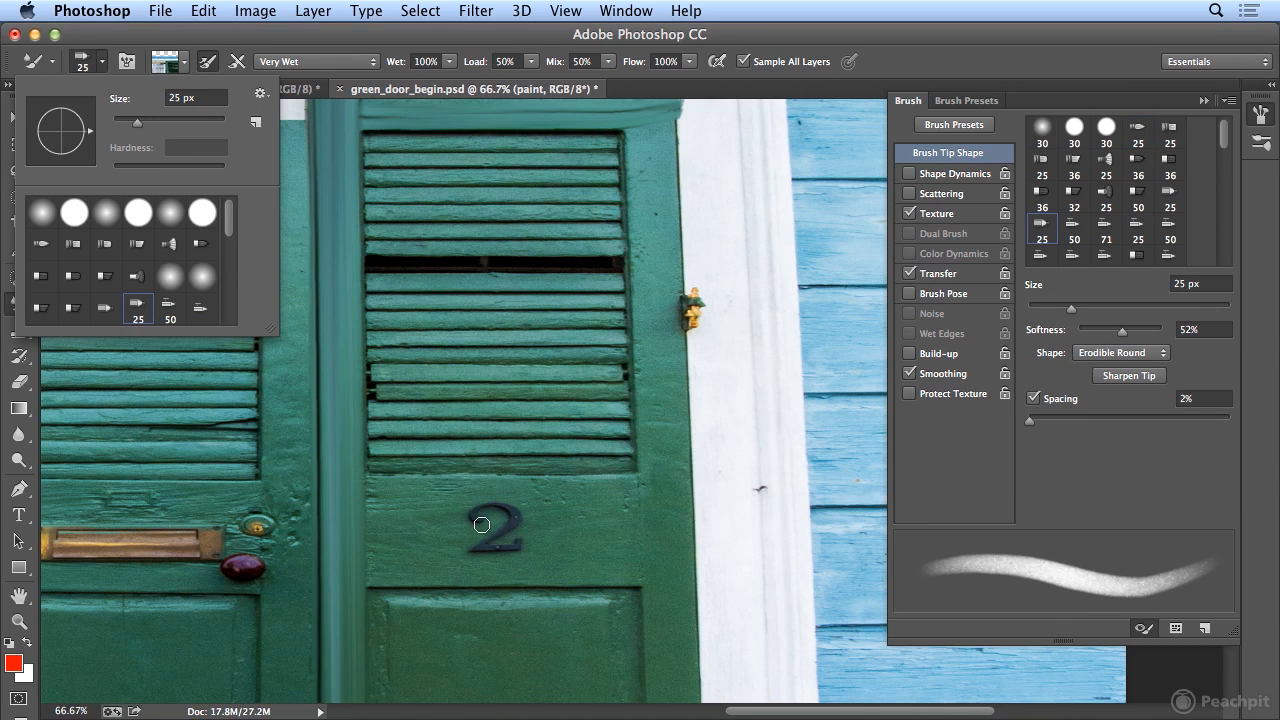
pyautogui.keyDown('alt'); pyautogui.click(476, 519); pyautogui.keyUp('alt')
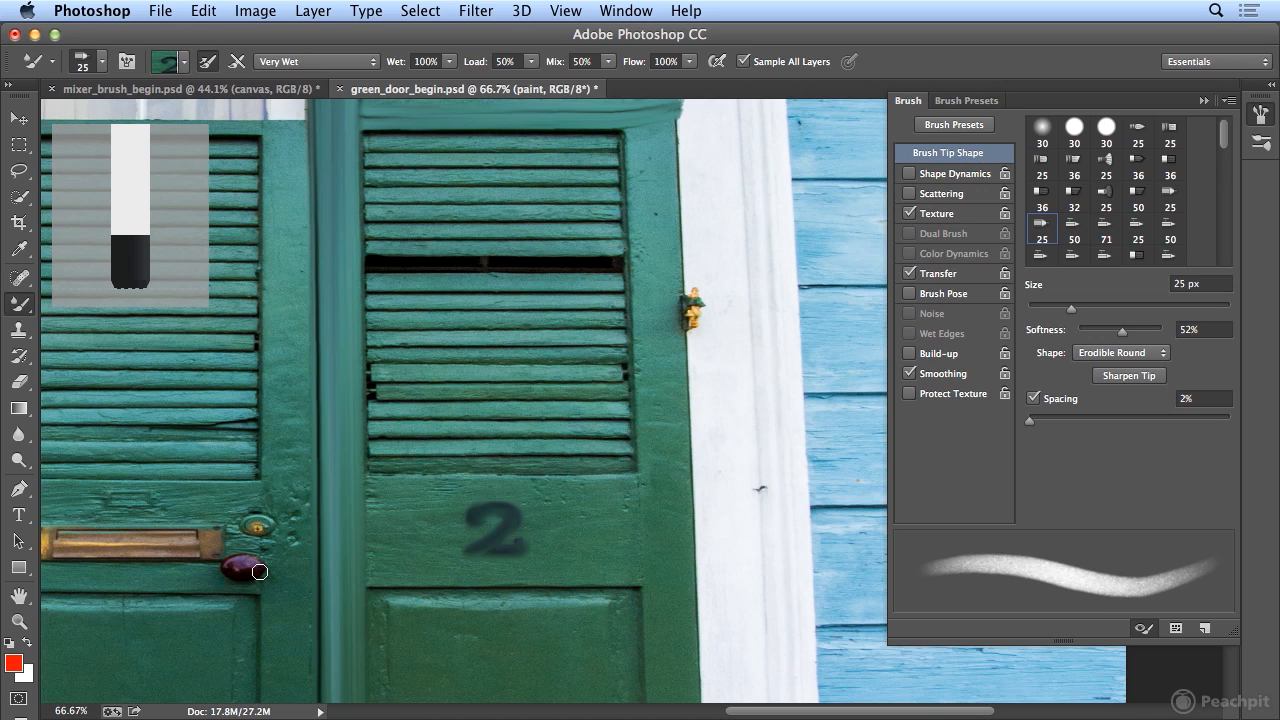
# Sample and paint over the left door's hardware in turn: the purple knob, the lock above it and the brass mail slot.
pyautogui.keyDown('alt'); pyautogui.click(239, 567); pyautogui.keyUp('alt')
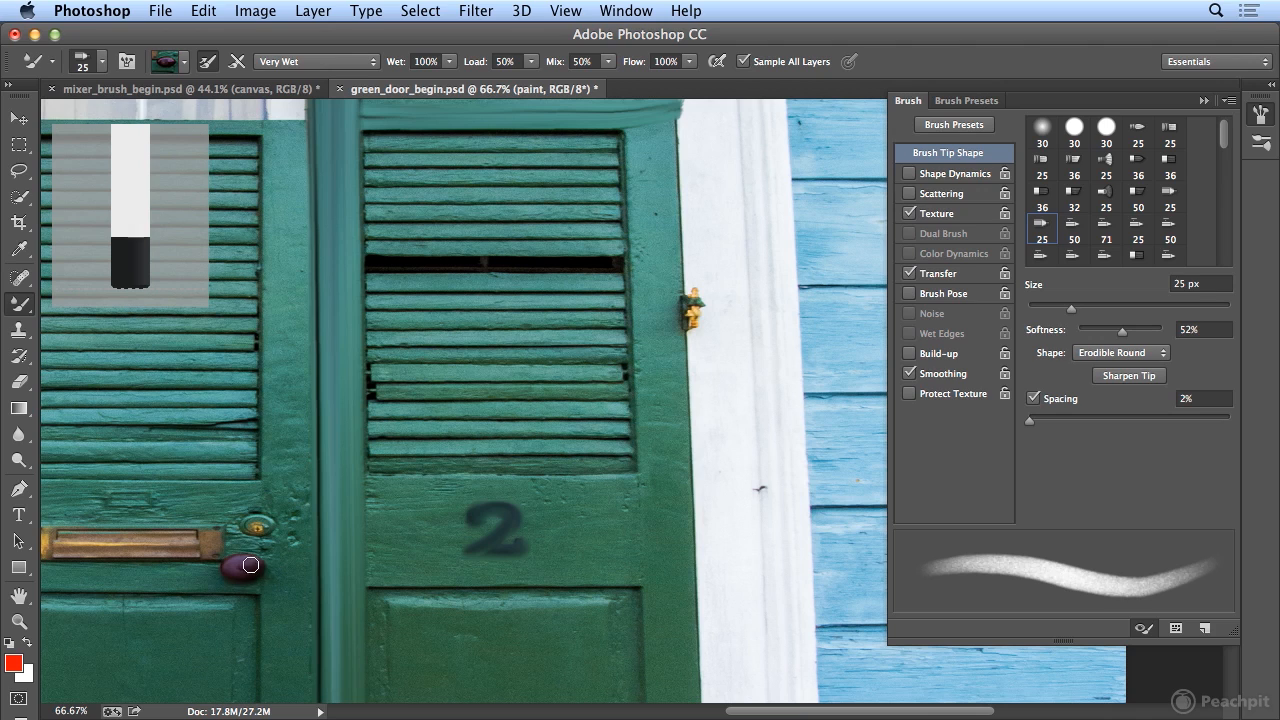
pyautogui.keyDown('alt'); pyautogui.click(258, 528); pyautogui.keyUp('alt')
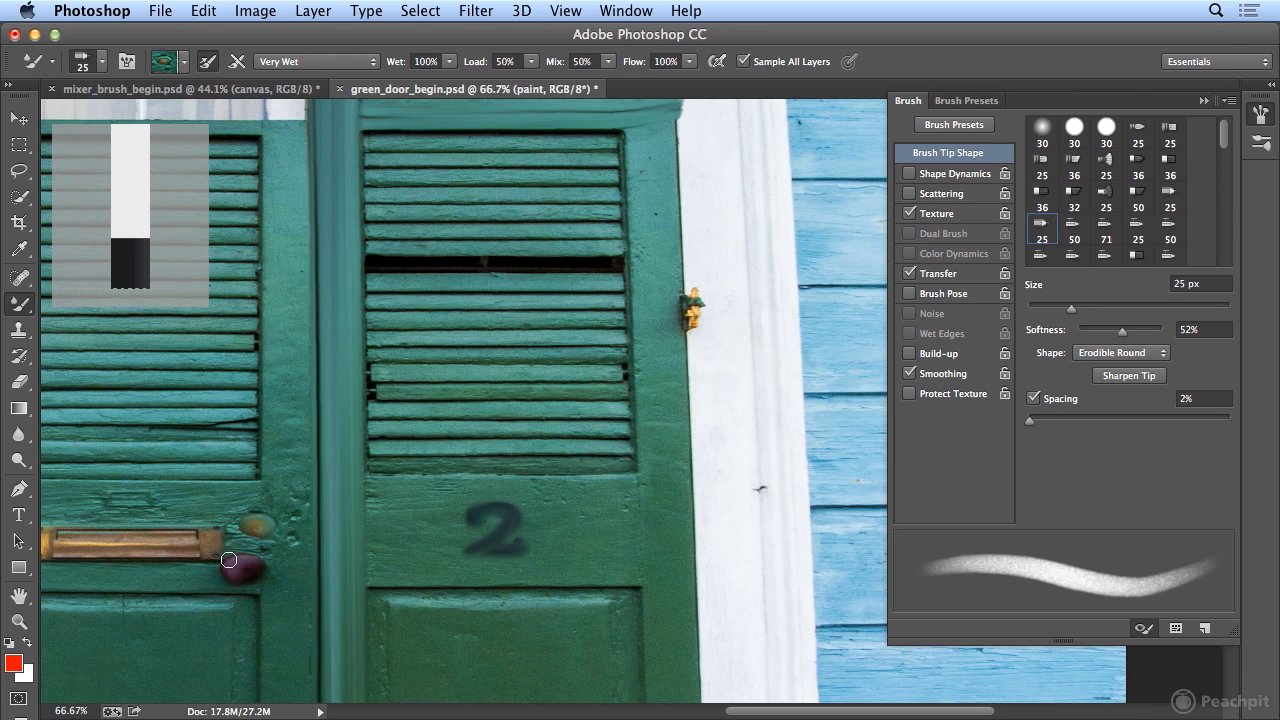
pyautogui.hscroll(-5, 229, 560)
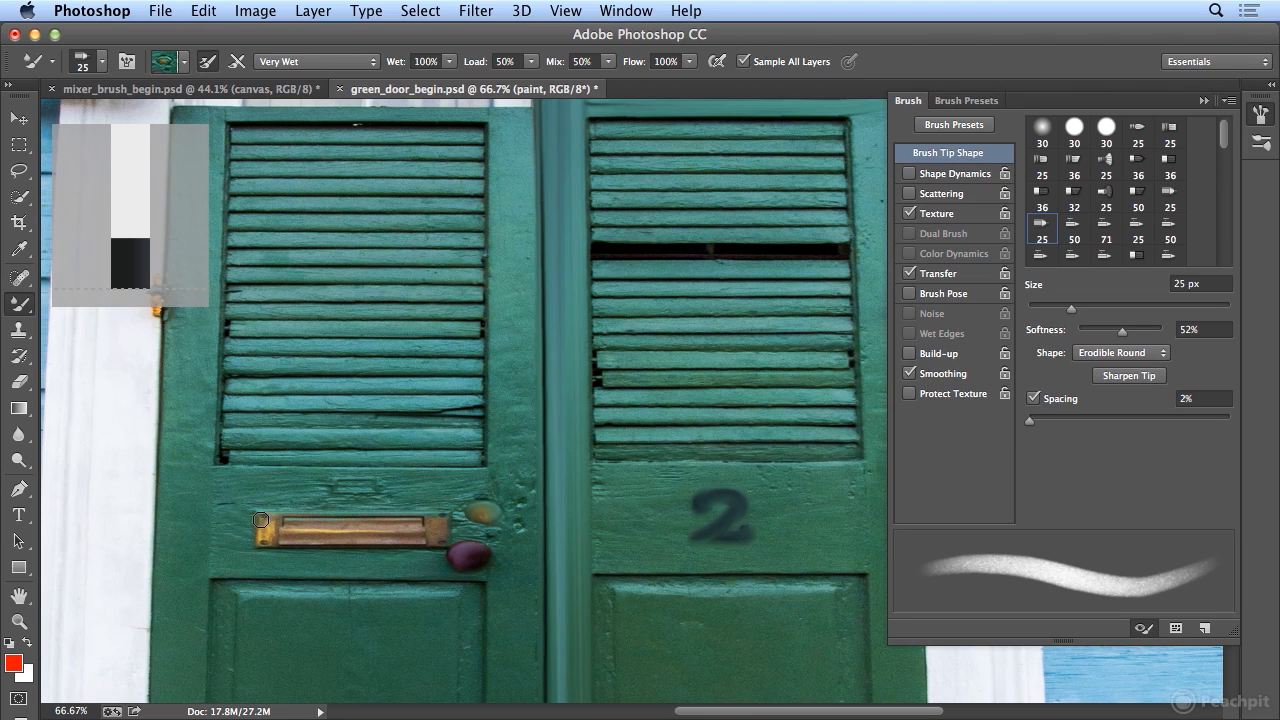
pyautogui.keyDown('alt'); pyautogui.click(267, 521); pyautogui.keyUp('alt')
pyautogui.moveTo(283, 537)
pyautogui.mouseDown()
pyautogui.moveTo(429, 542)
pyautogui.moveTo(423, 528)
pyautogui.moveTo(443, 543)
pyautogui.moveTo(447, 521)
pyautogui.moveTo(285, 543)
pyautogui.moveTo(424, 535)
pyautogui.mouseUp()
pyautogui.moveTo(300, 532)
pyautogui.mouseDown()
pyautogui.moveTo(432, 536)
pyautogui.moveTo(345, 525)
pyautogui.moveTo(358, 538)
pyautogui.mouseUp()
pyautogui.press('super+0')
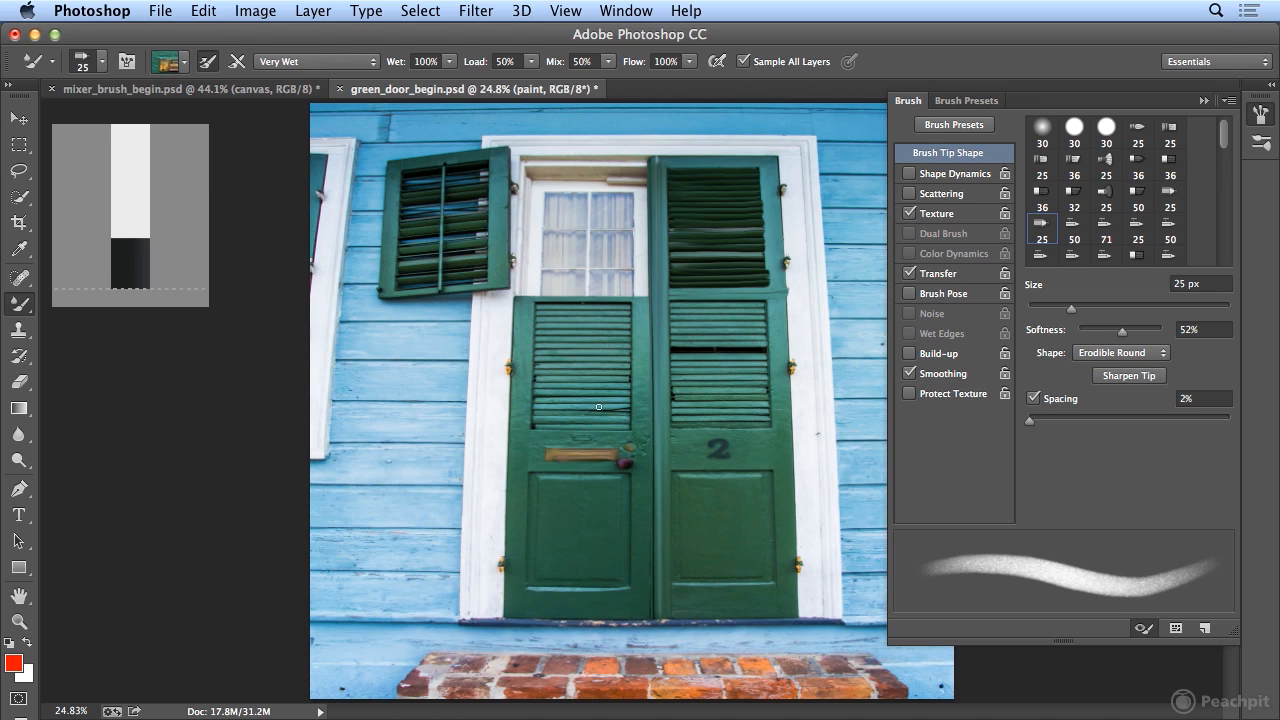
pyautogui.click(184, 62)
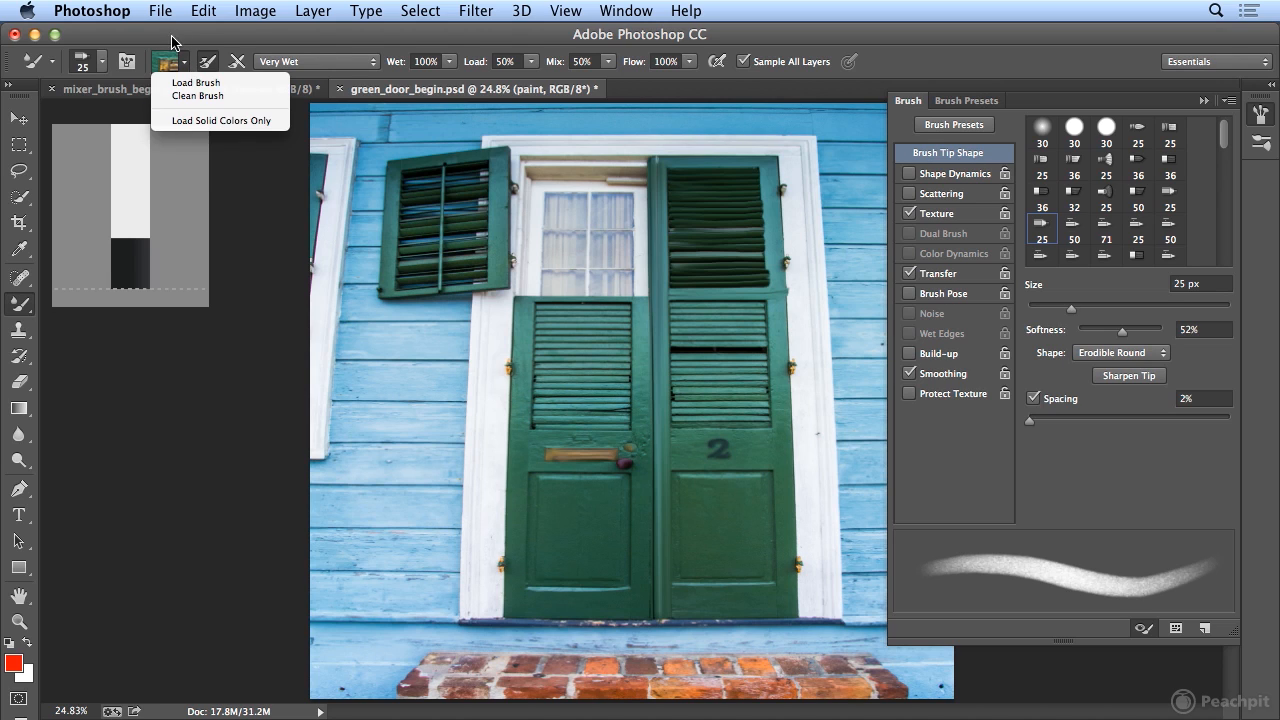
pyautogui.click(52, 62)
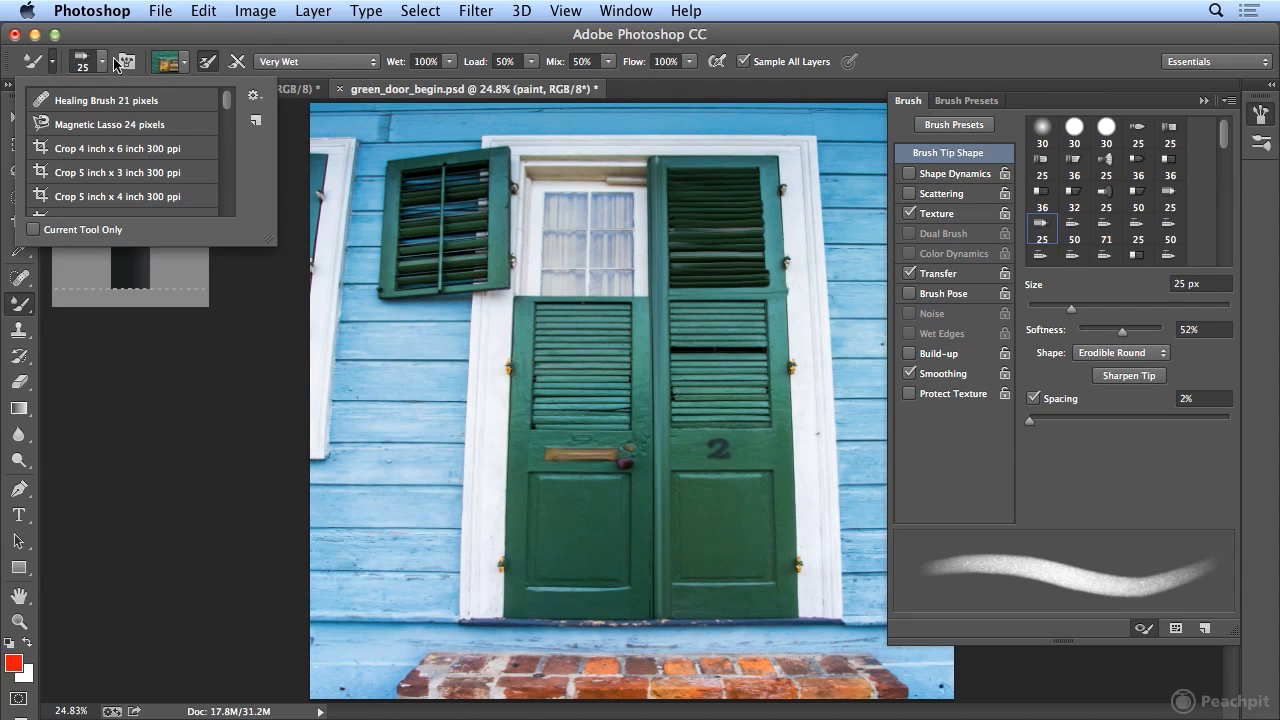
pyautogui.click(104, 63)
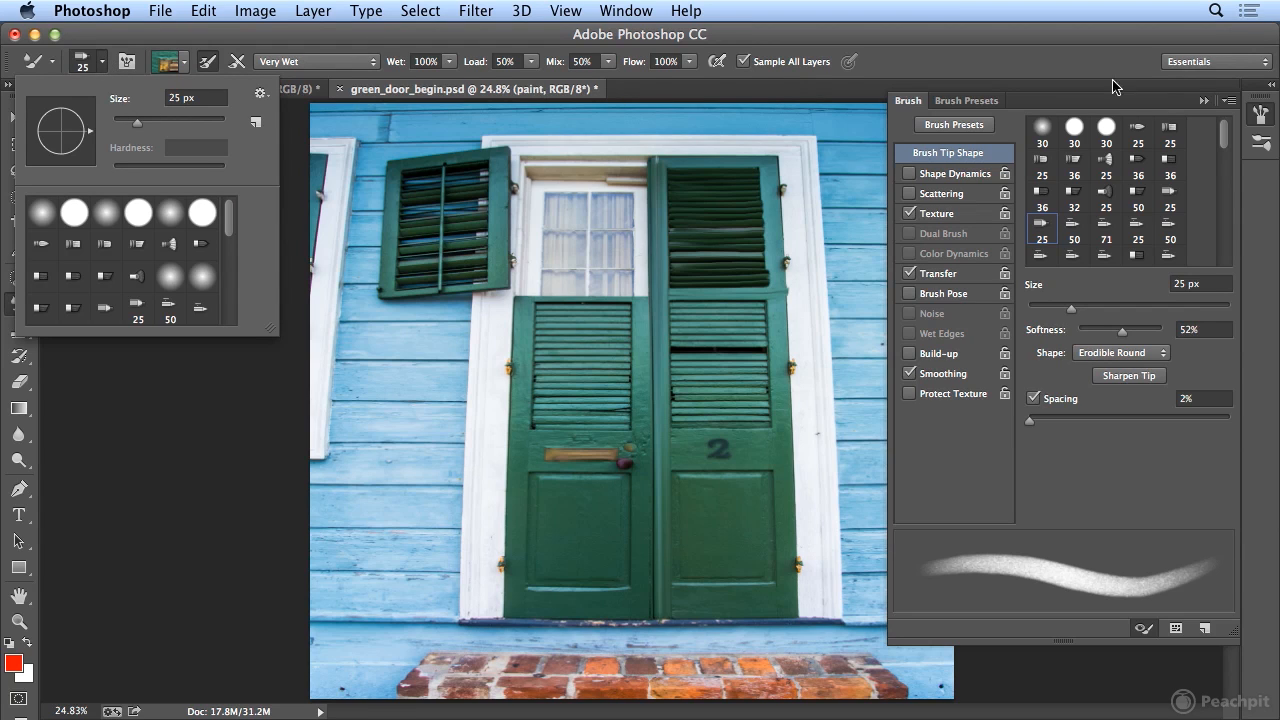
# Put away the brush settings and open green_door_end.psd, fitted to the window with its layers showing.
pyautogui.click(1261, 115)
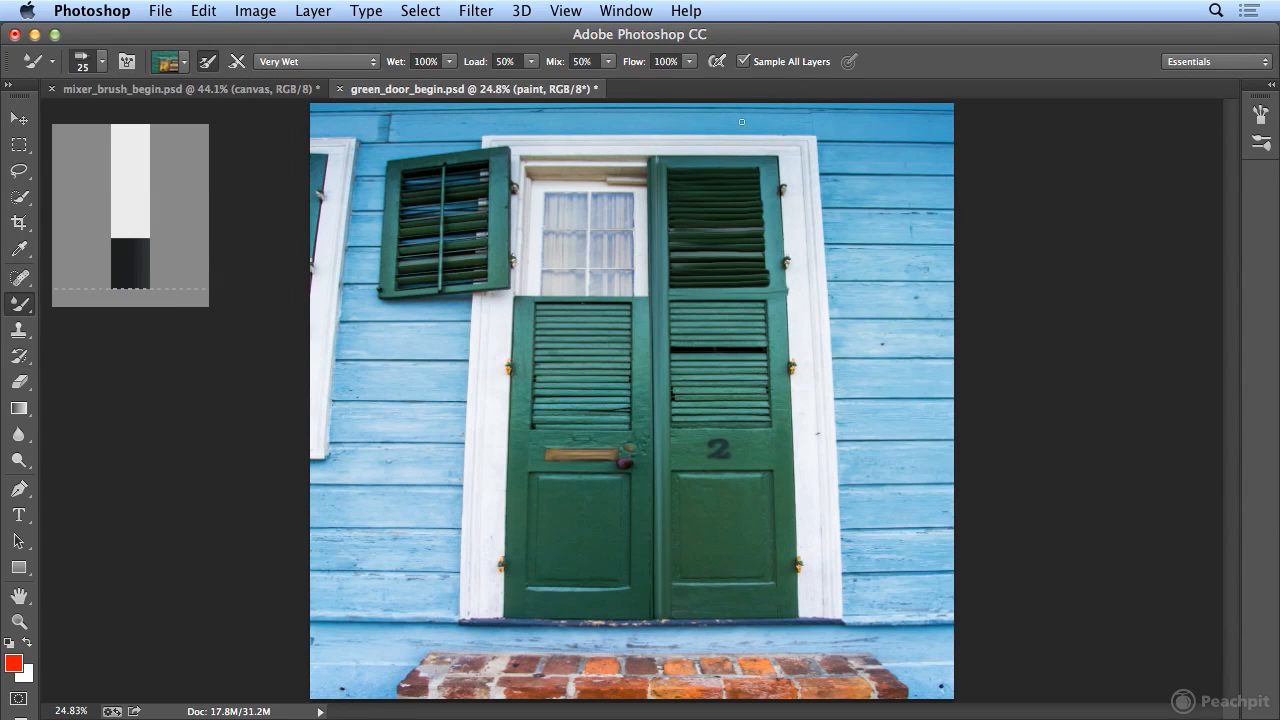
pyautogui.click(165, 12)
pyautogui.click(182, 52)
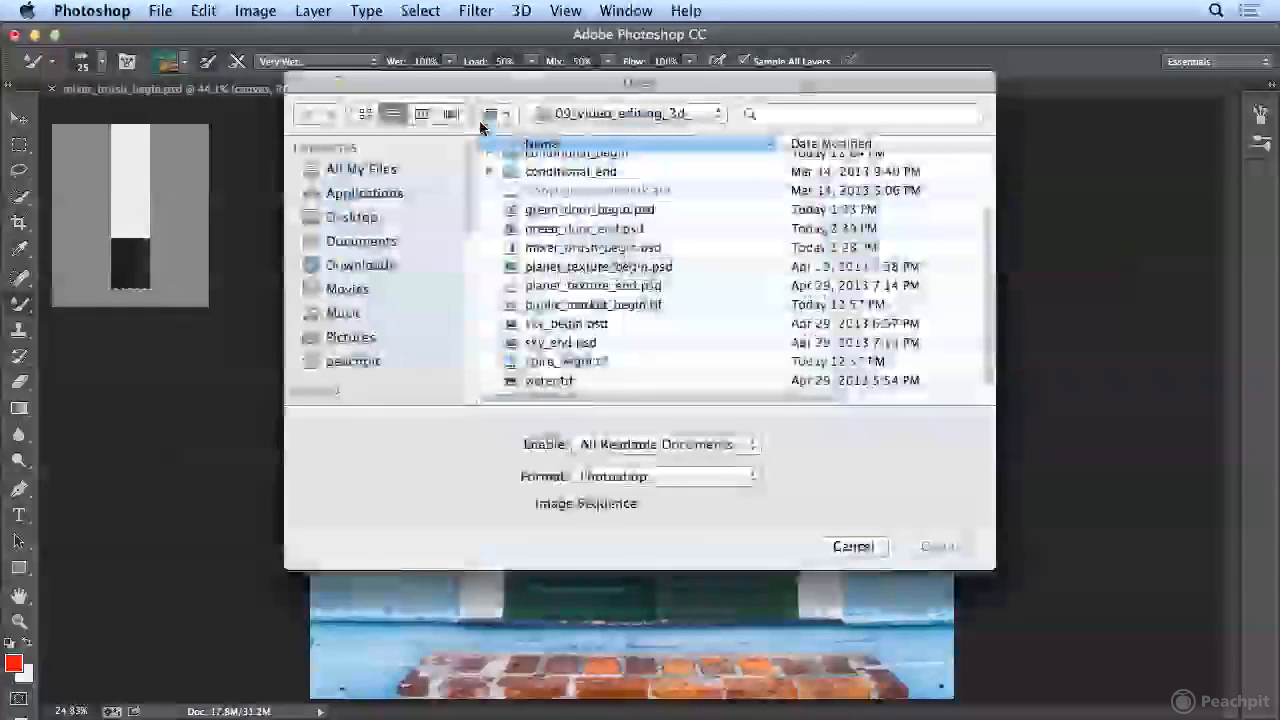
pyautogui.doubleClick(662, 233)
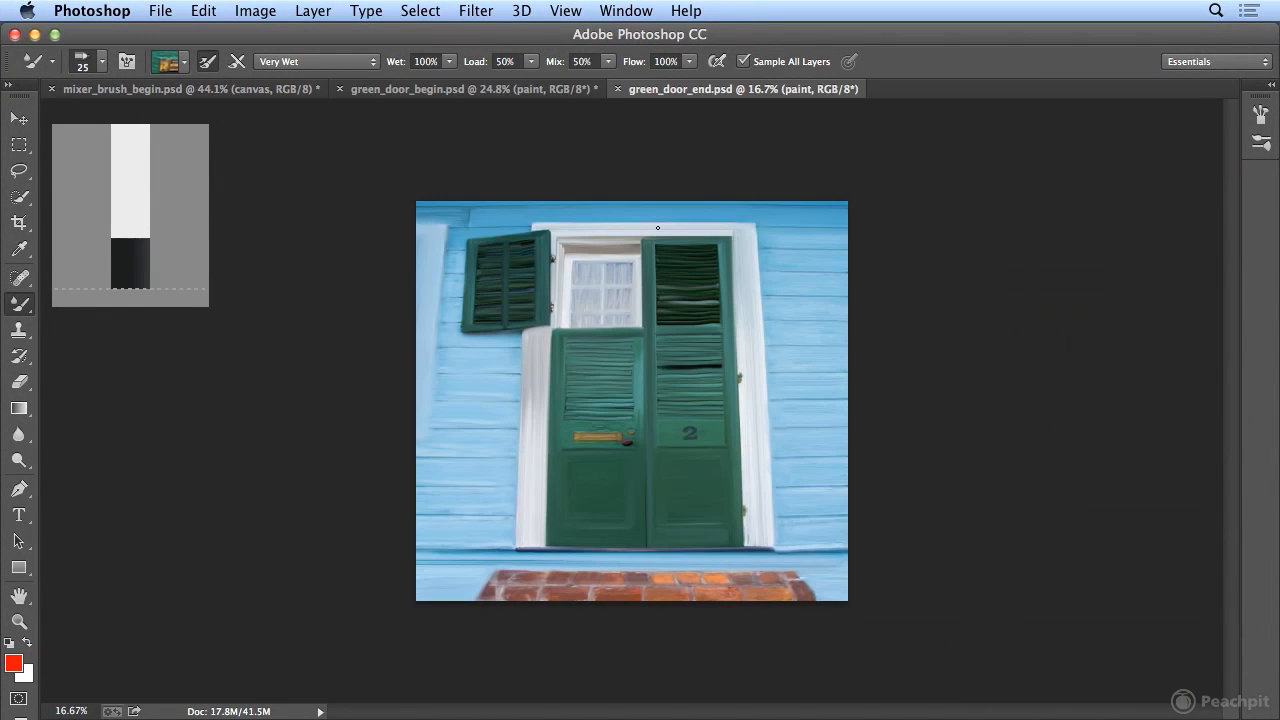
pyautogui.press('super+0')
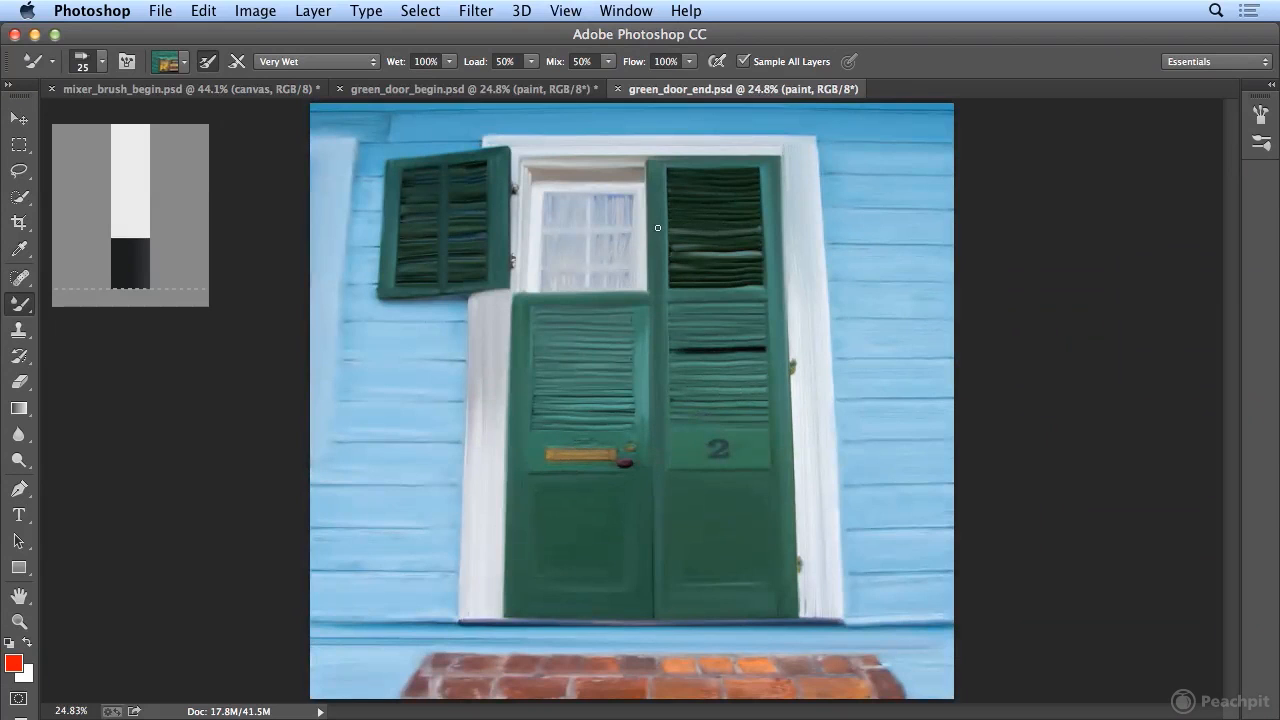
pyautogui.hotkey('shift', 'Tab')
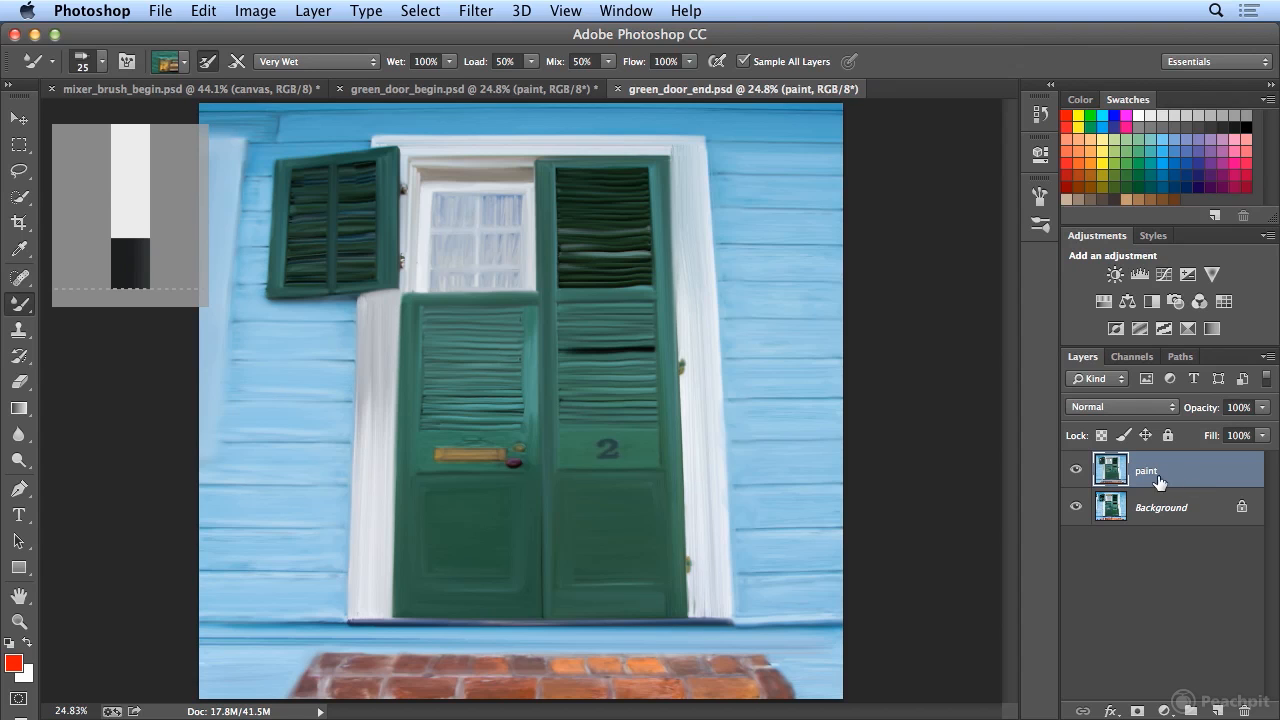
# Switch back to green_door_begin.psd and toggle the paint layer's visibility repeatedly to compare the brushwork with the original photo.
pyautogui.click(524, 90)
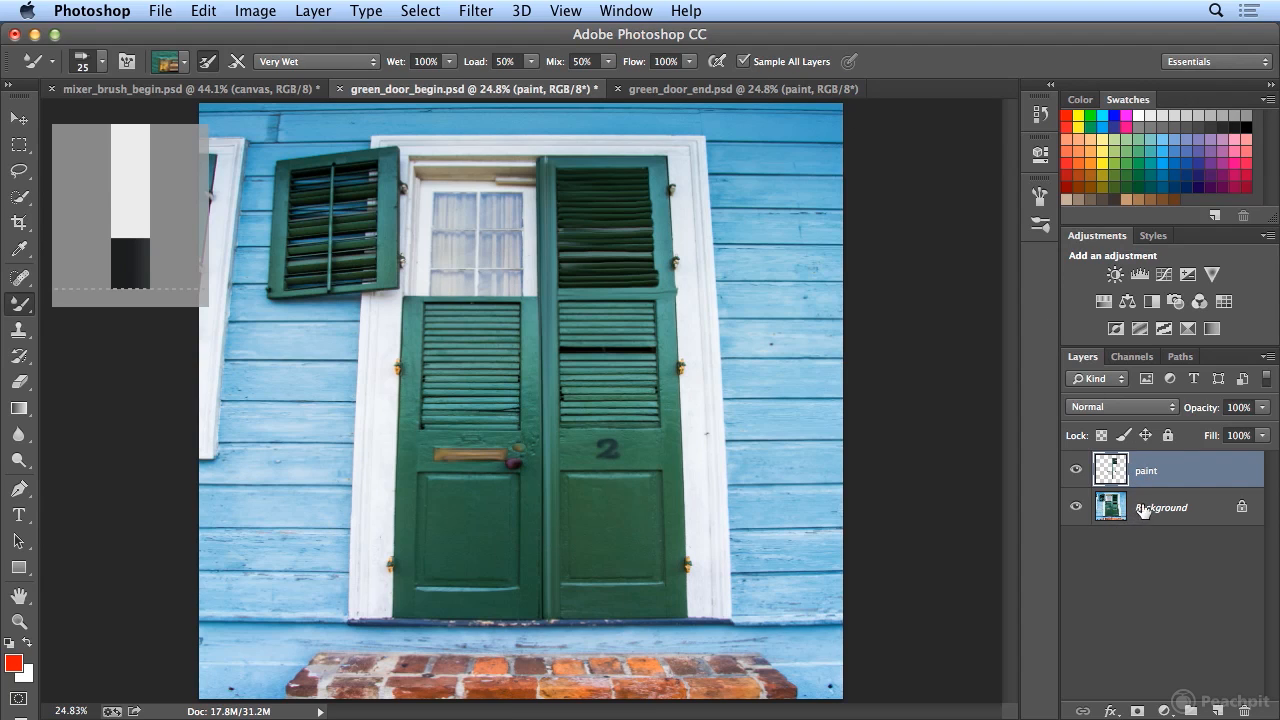
pyautogui.click(1077, 470)
pyautogui.click(1077, 470)
pyautogui.click(1077, 470)
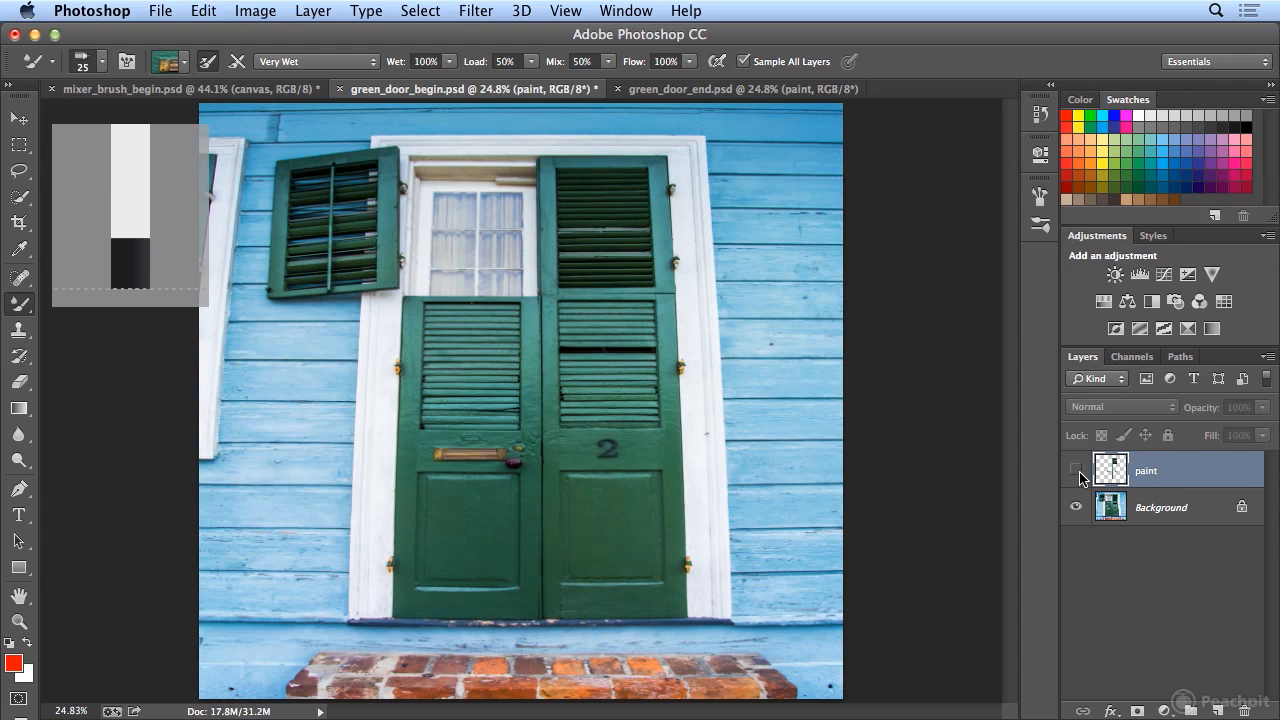
pyautogui.click(1077, 470)
pyautogui.click(1077, 470)
pyautogui.click(1077, 470)
pyautogui.click(1077, 470)
# Return to green_door_end.psd and toggle its paint layer off and on to compare the finished painting with the photo.
pyautogui.click(724, 90)
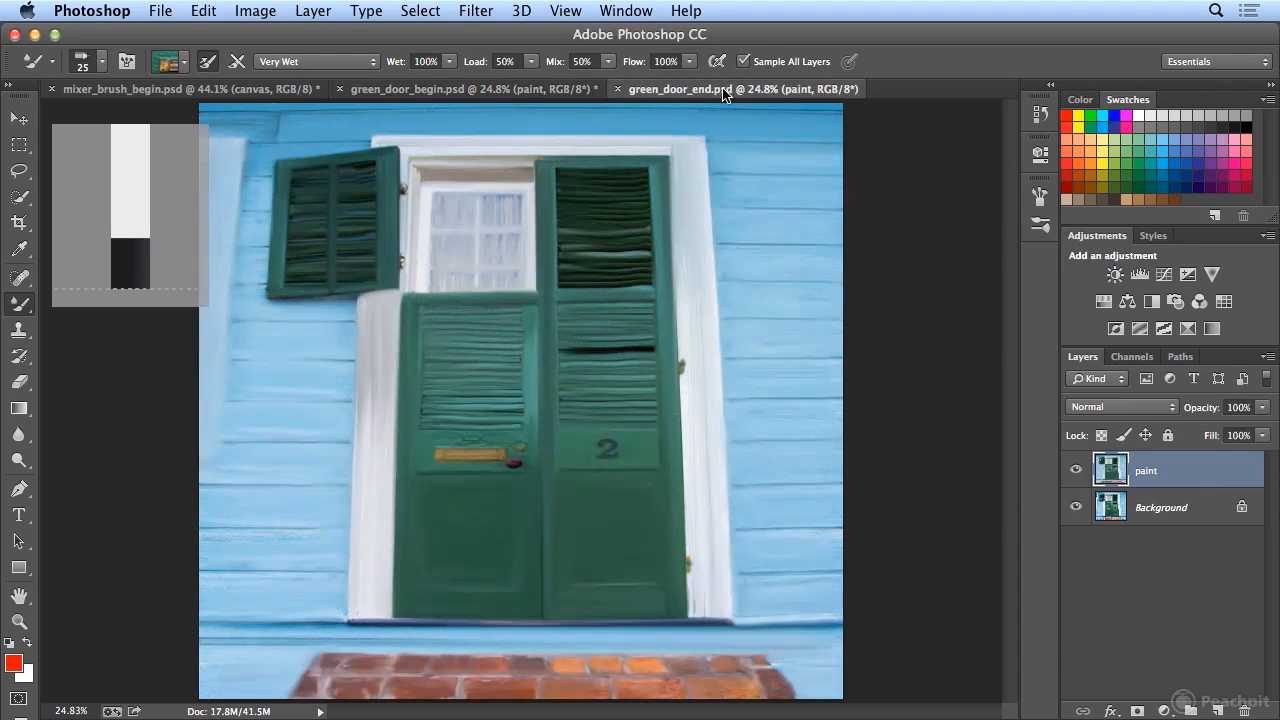
pyautogui.click(1077, 471)
pyautogui.click(1077, 471)
pyautogui.click(1077, 471)
pyautogui.click(1077, 471)
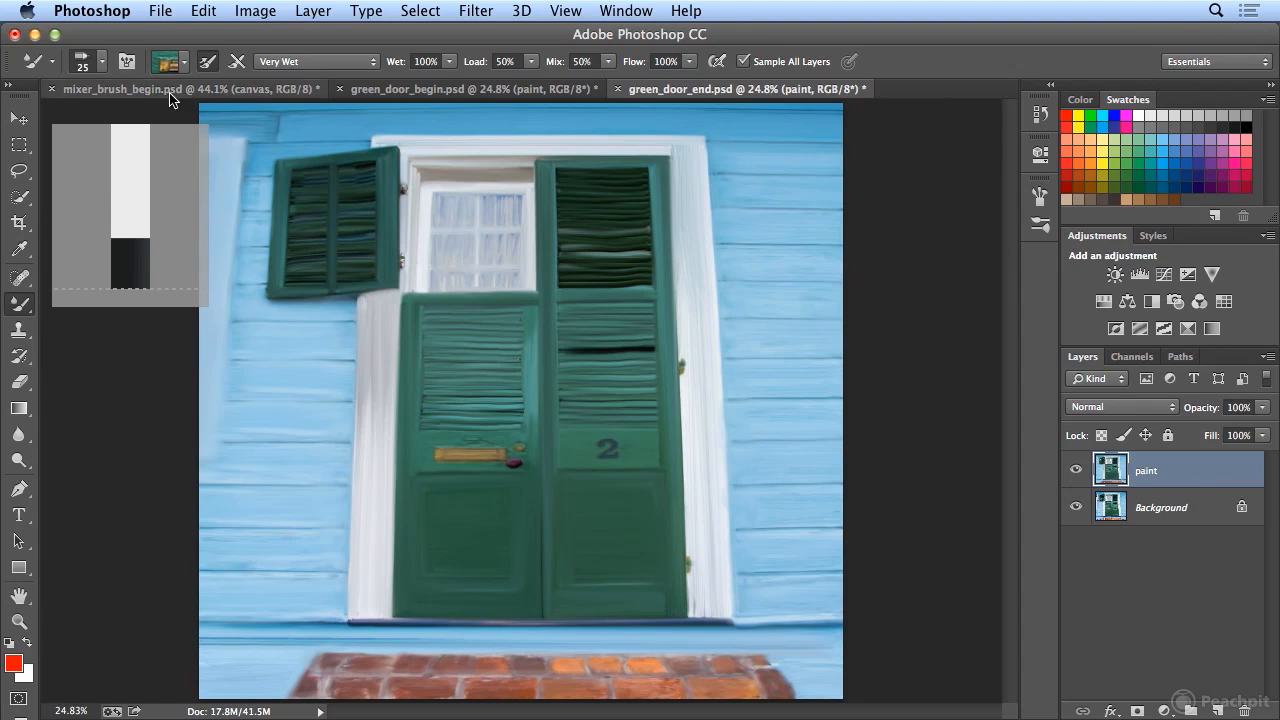
pyautogui.click(103, 62)
pyautogui.click(103, 62)
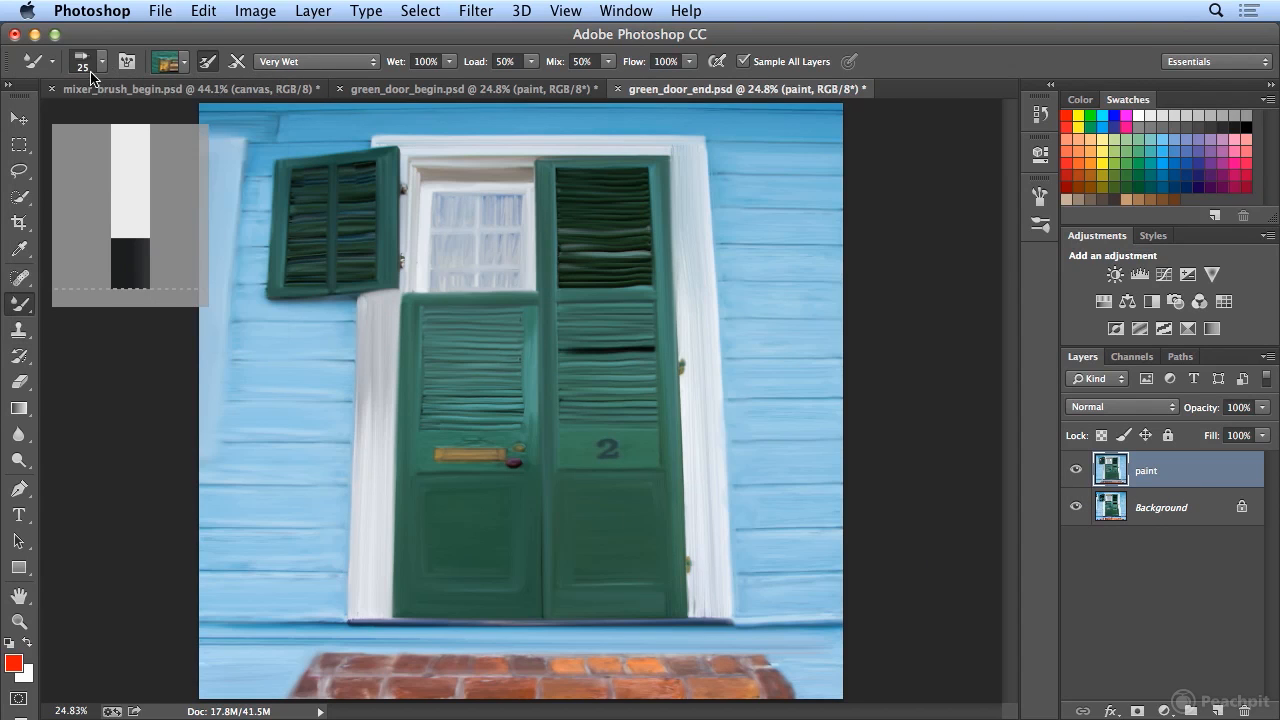
pyautogui.click(24, 306)
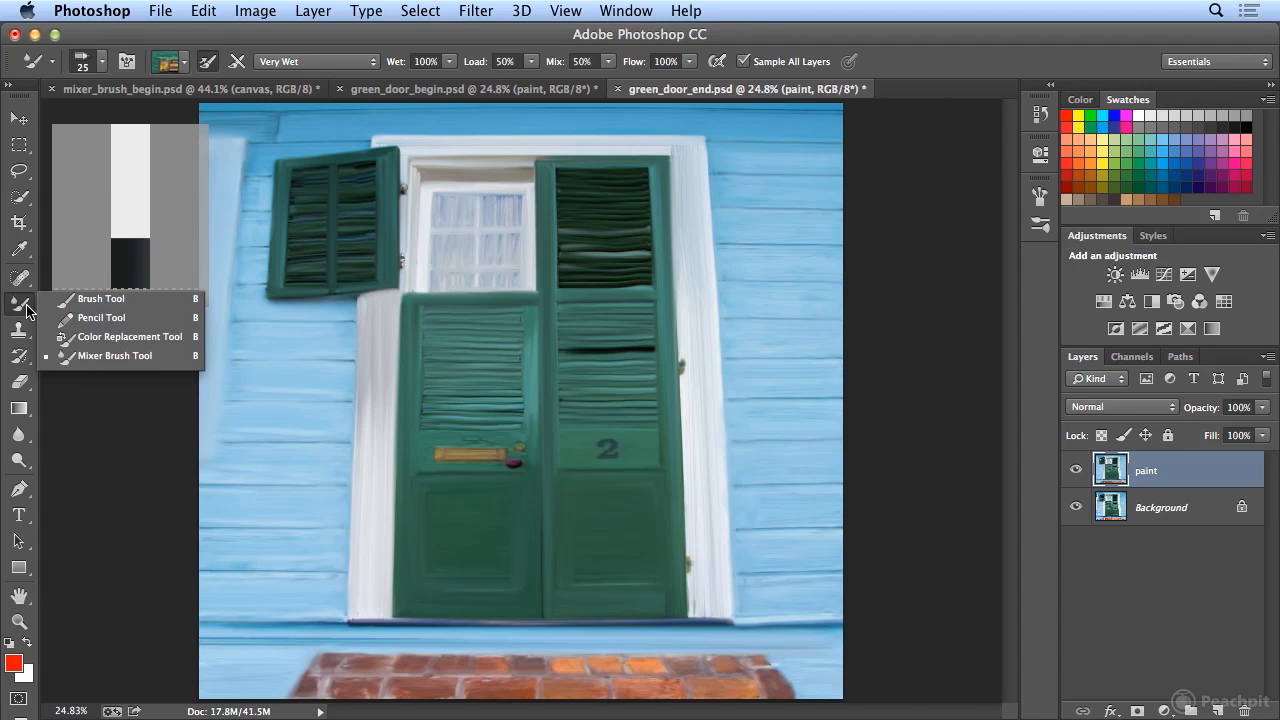
pyautogui.click(25, 305)
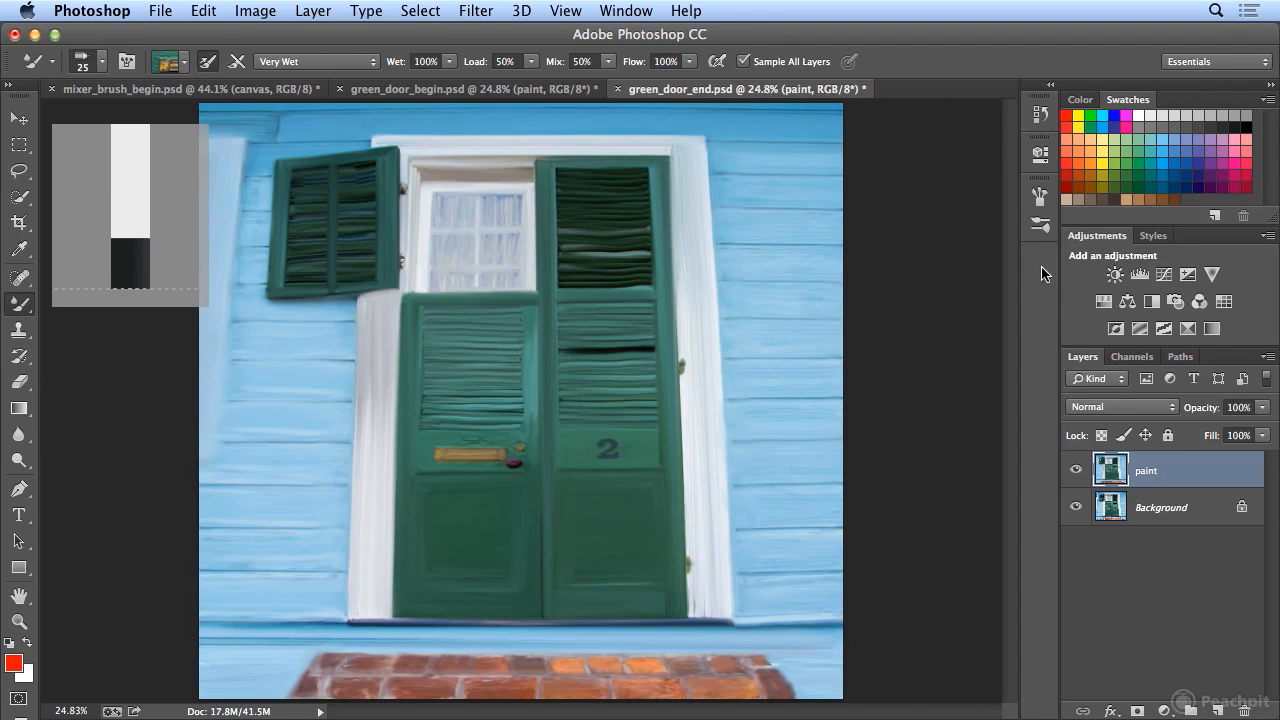